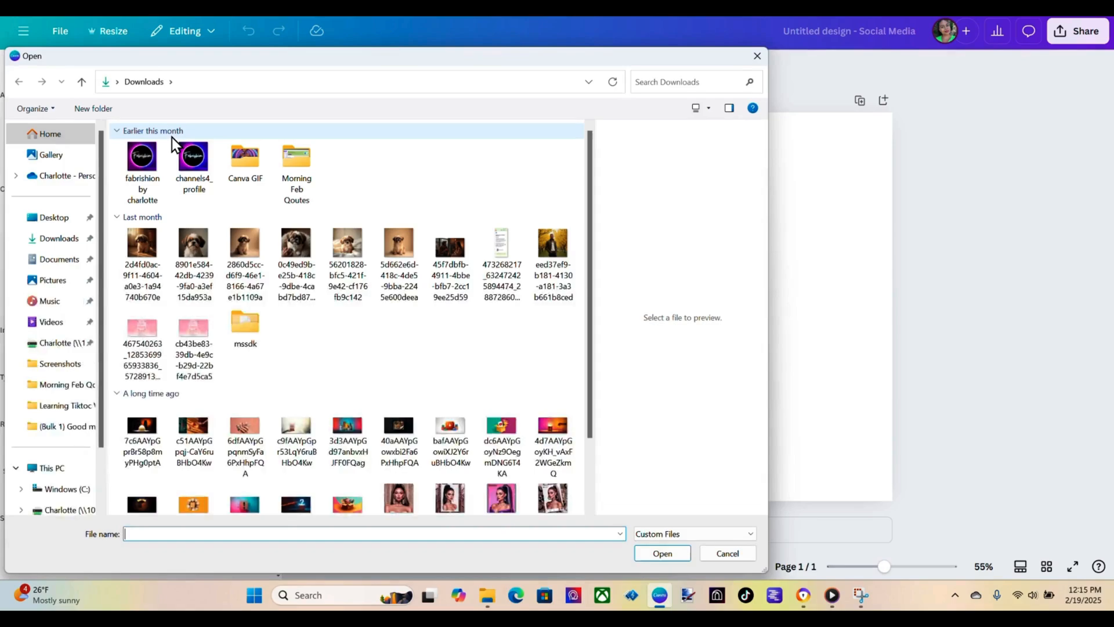
Load the image Leonardo_Phoenix_Drawing_of_an_instagram_tall_model_with_a_hig_2 from the Downloads folder into Shape Cropper.
scroll(377, 380, "down", 2)
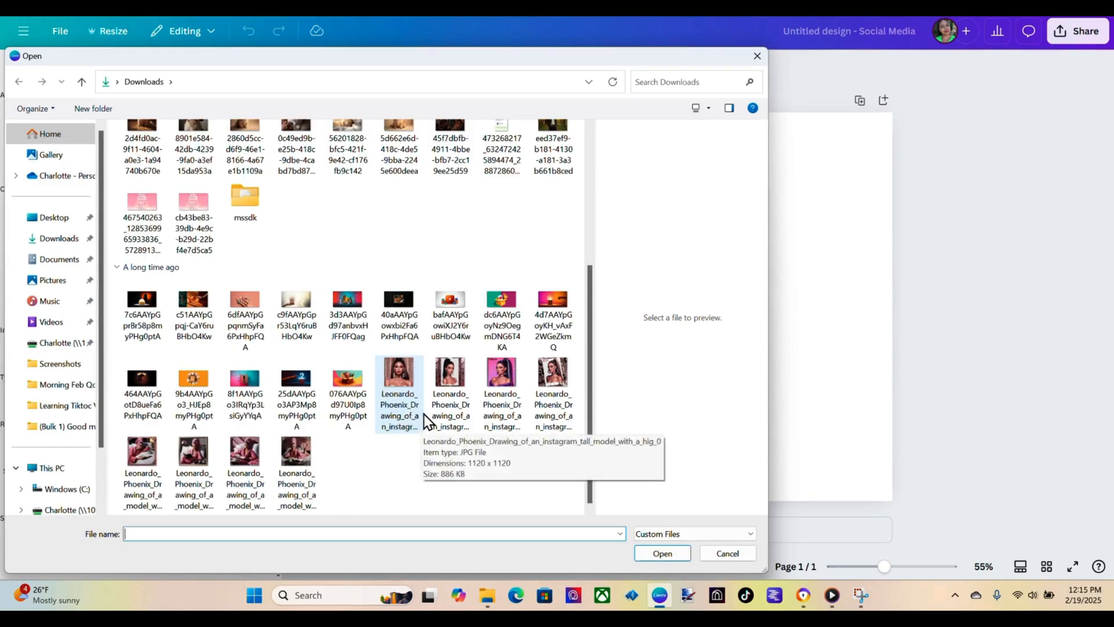
left_click(438, 374)
left_click(499, 369)
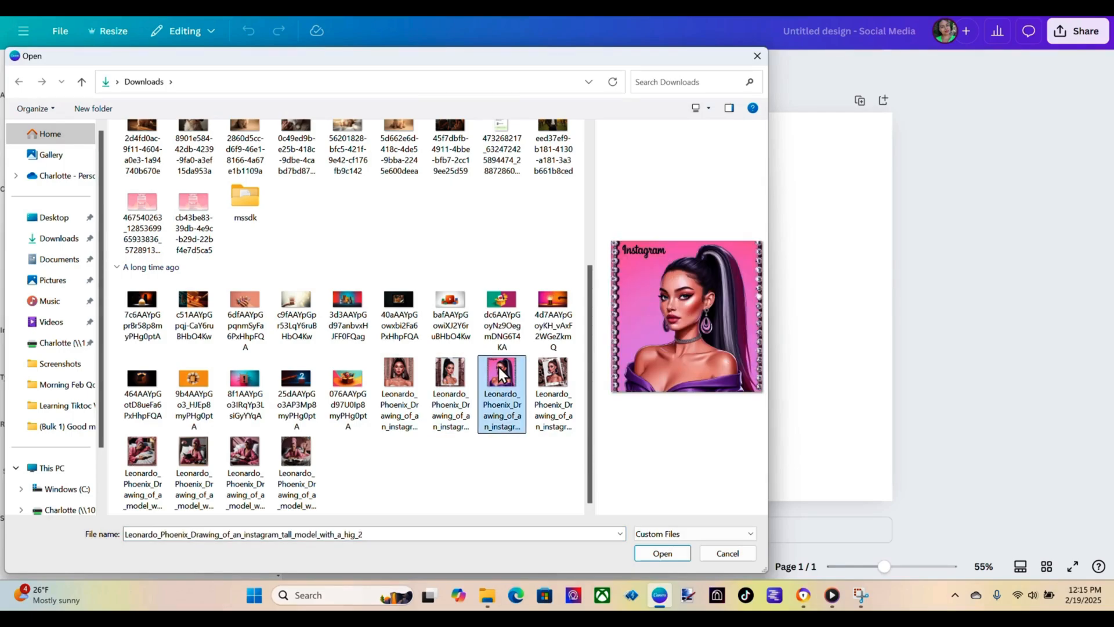
left_click(554, 377)
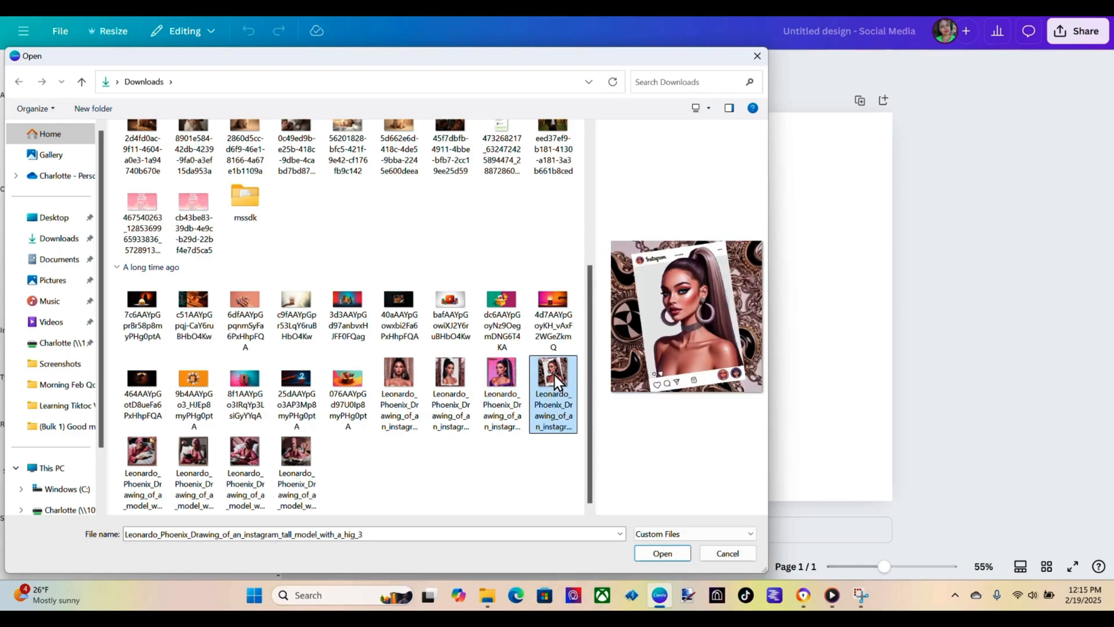
left_click(502, 378)
left_click(652, 555)
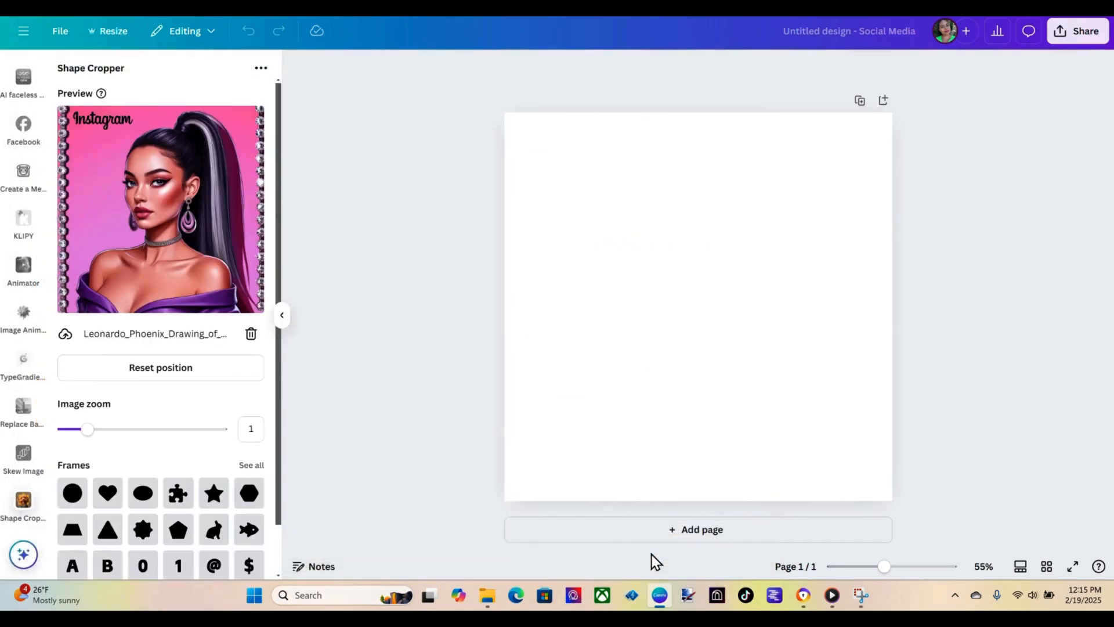
Look through the full set of Shape Cropper frames and choose the heart from the basic shapes.
left_click(145, 493)
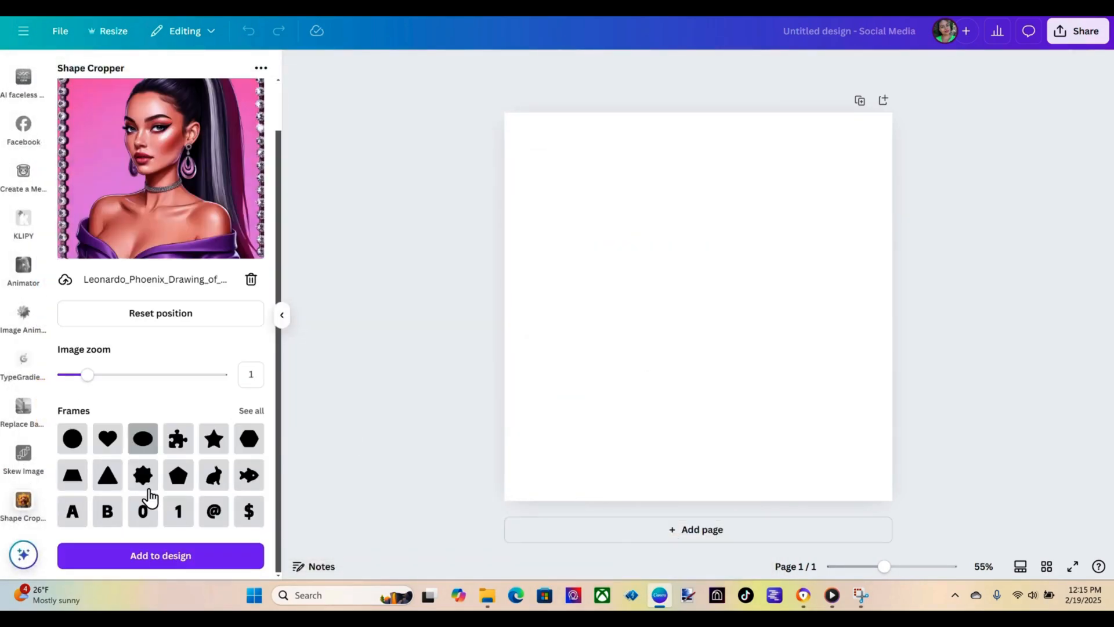
left_click(248, 410)
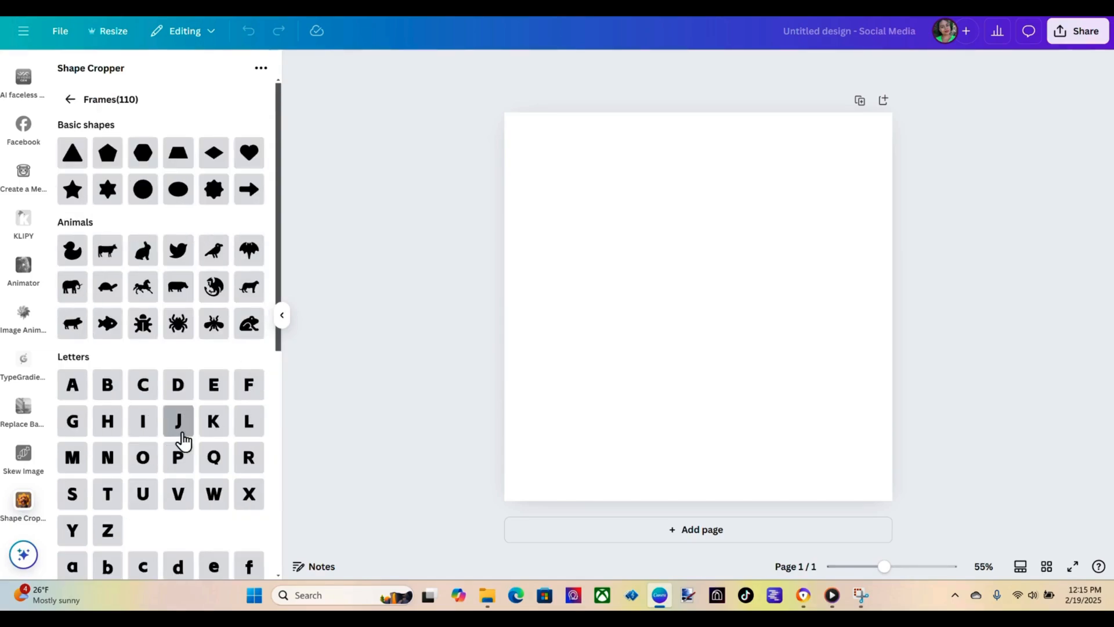
scroll(159, 402, "down", 5)
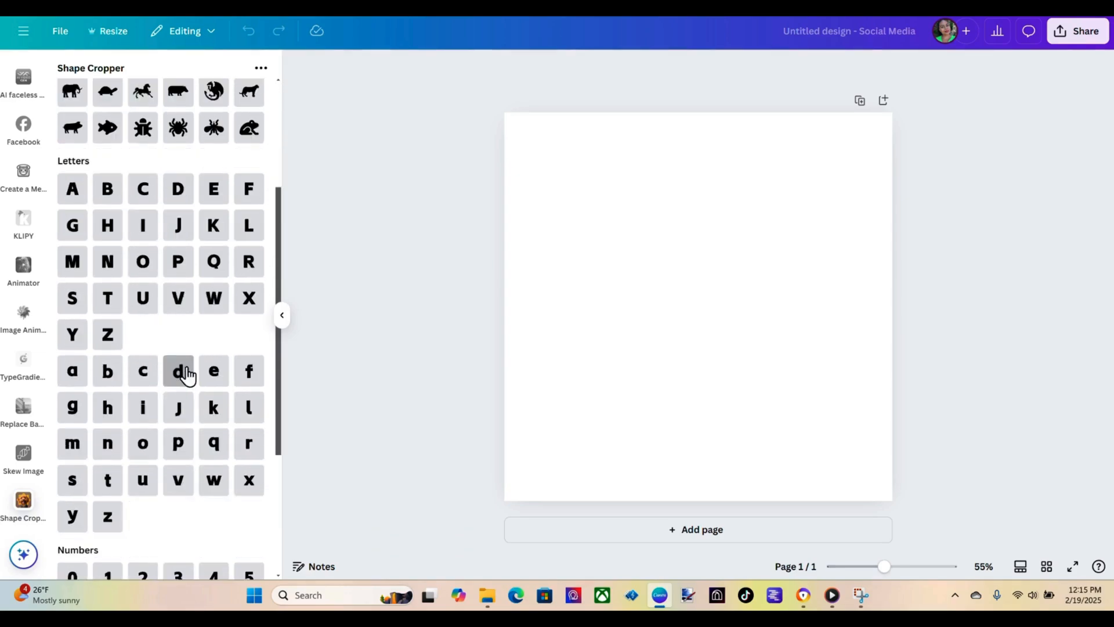
scroll(187, 376, "down", 3)
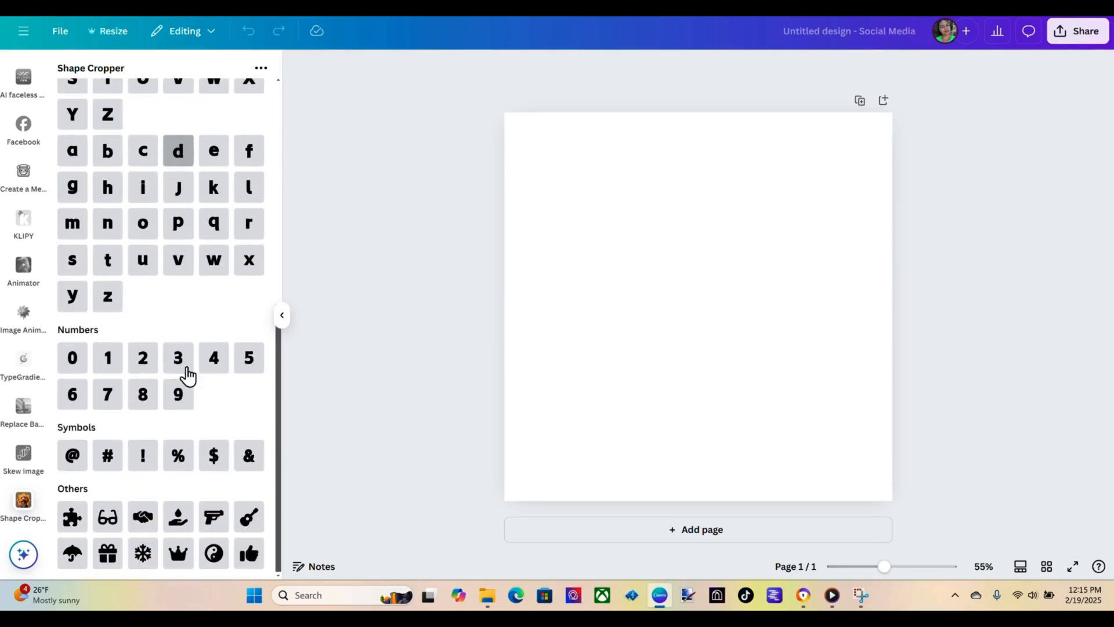
scroll(188, 376, "up", 8)
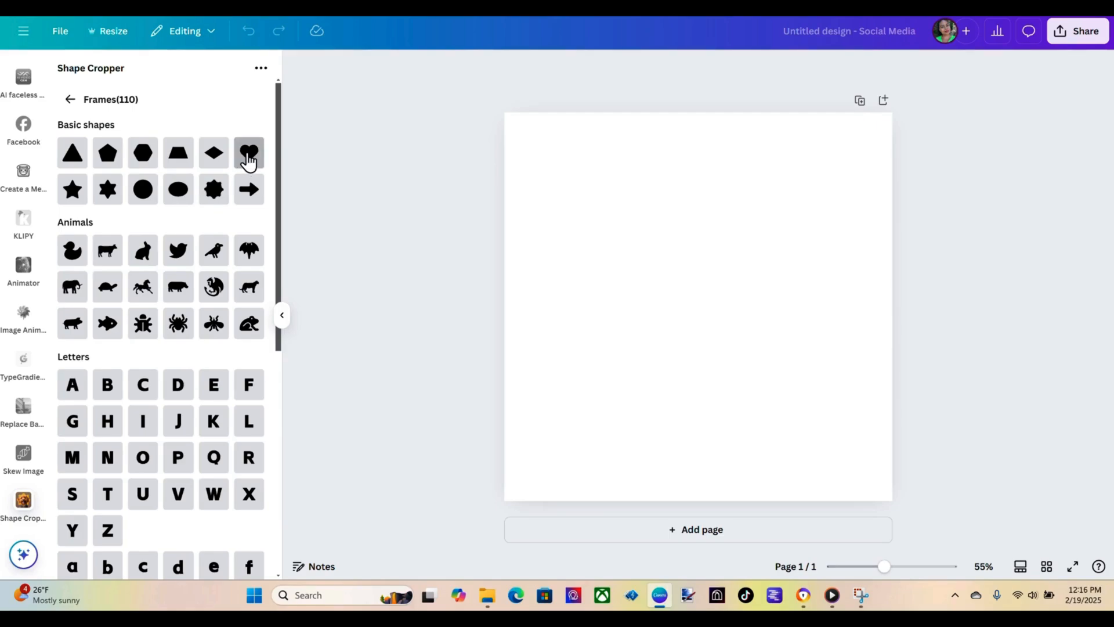
left_click(248, 157)
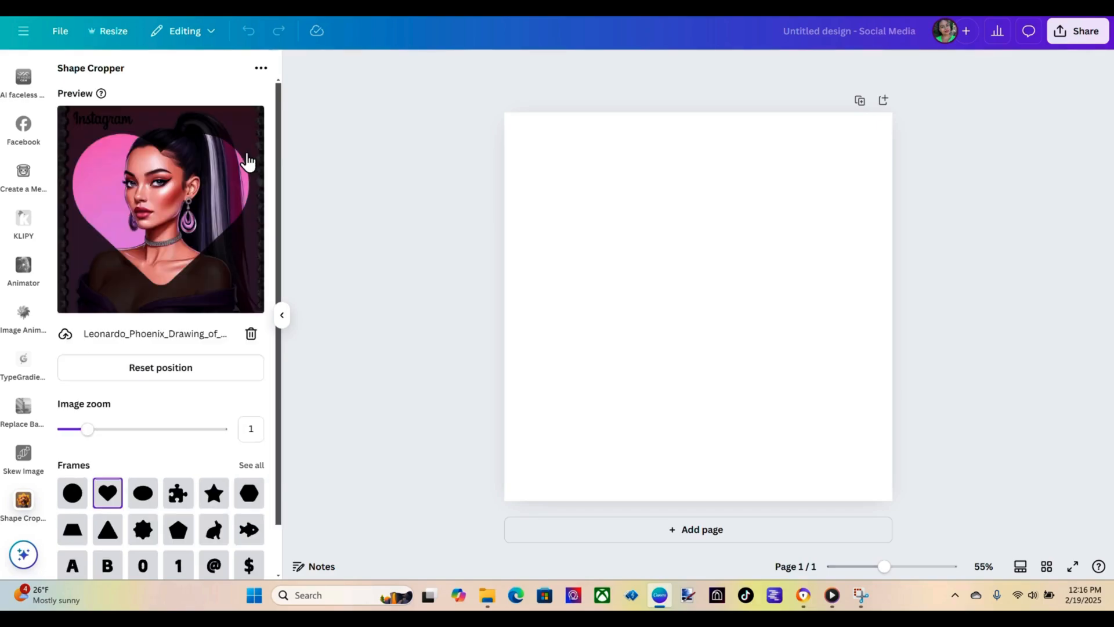
Reposition the portrait slightly lower inside the heart frame and add the cropped image to the design.
left_click_drag(248, 161, 196, 224)
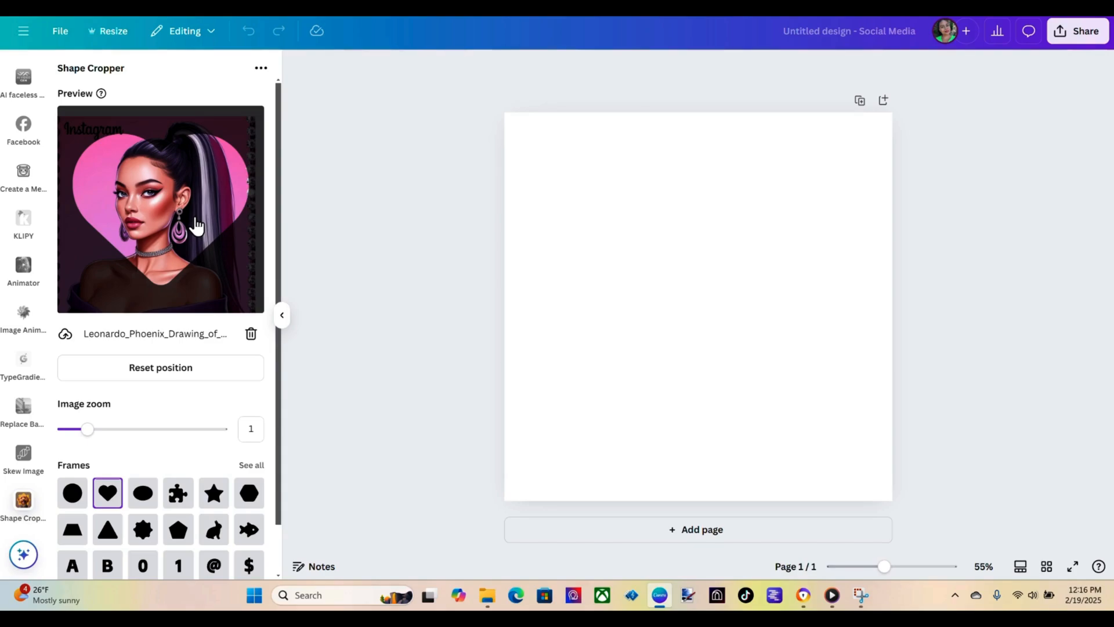
scroll(192, 448, "down", 1)
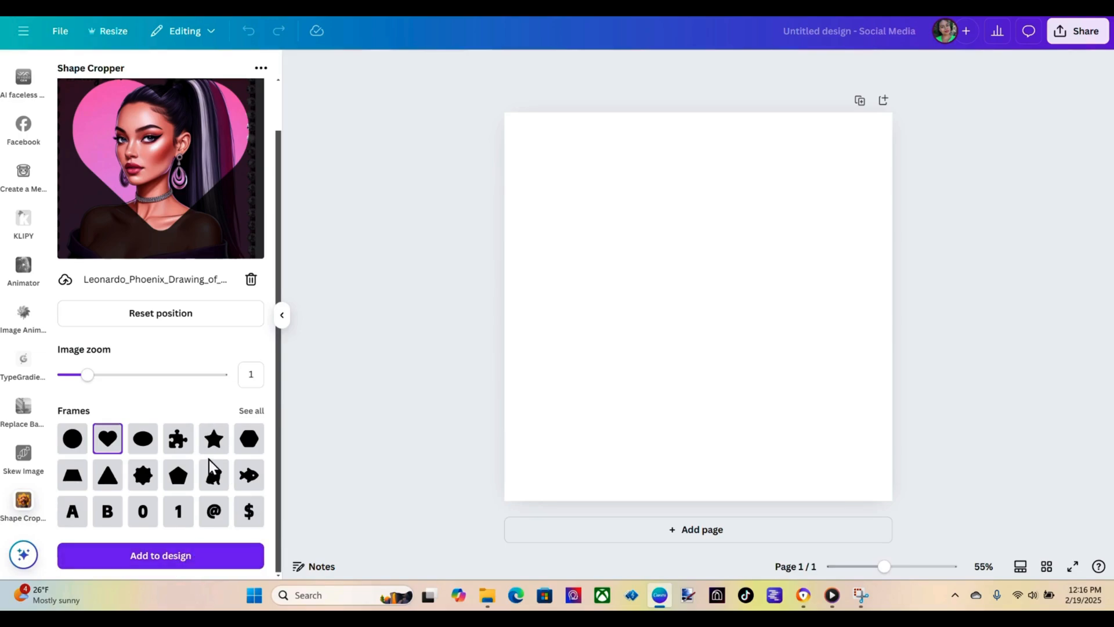
left_click(111, 554)
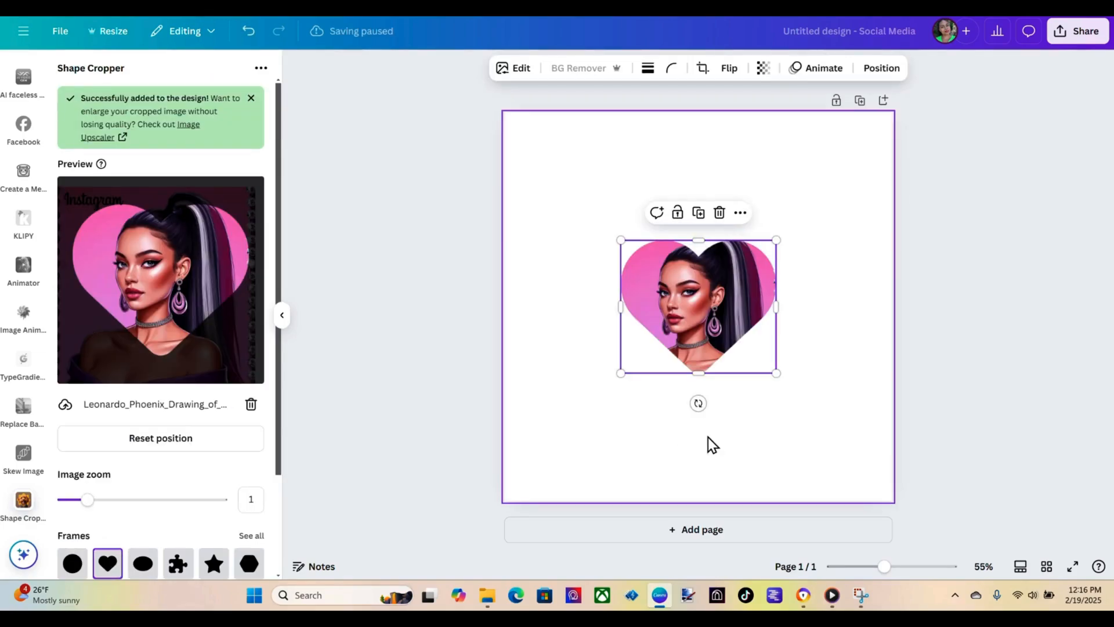
left_click(589, 437)
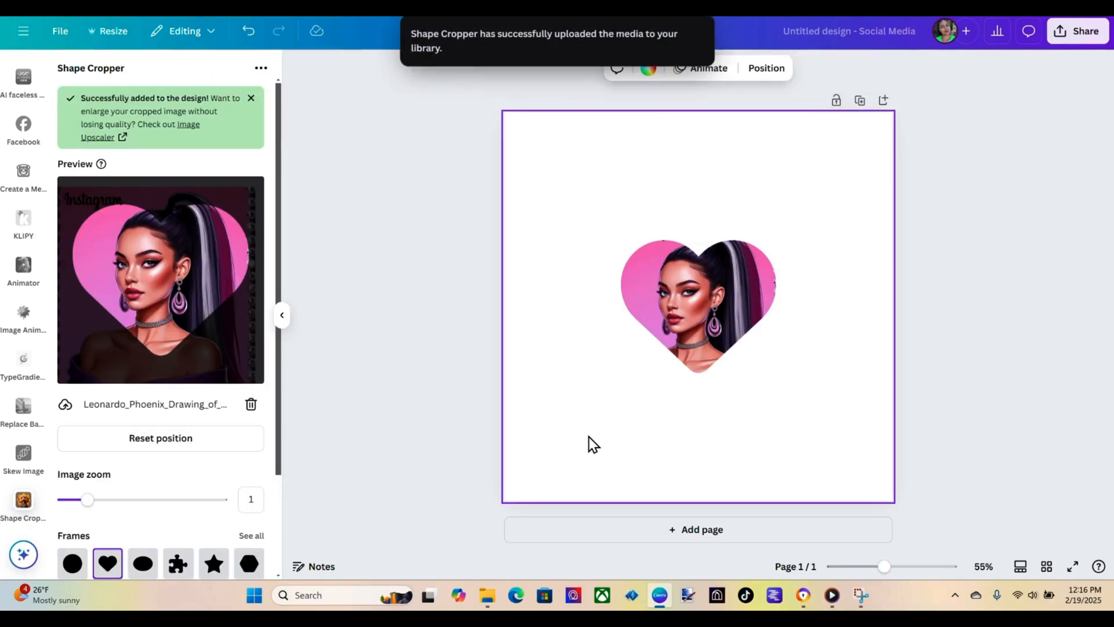
Add the recently used pink and red sparkle video from Elements and set it as the page background.
scroll(20, 244, "up", 5)
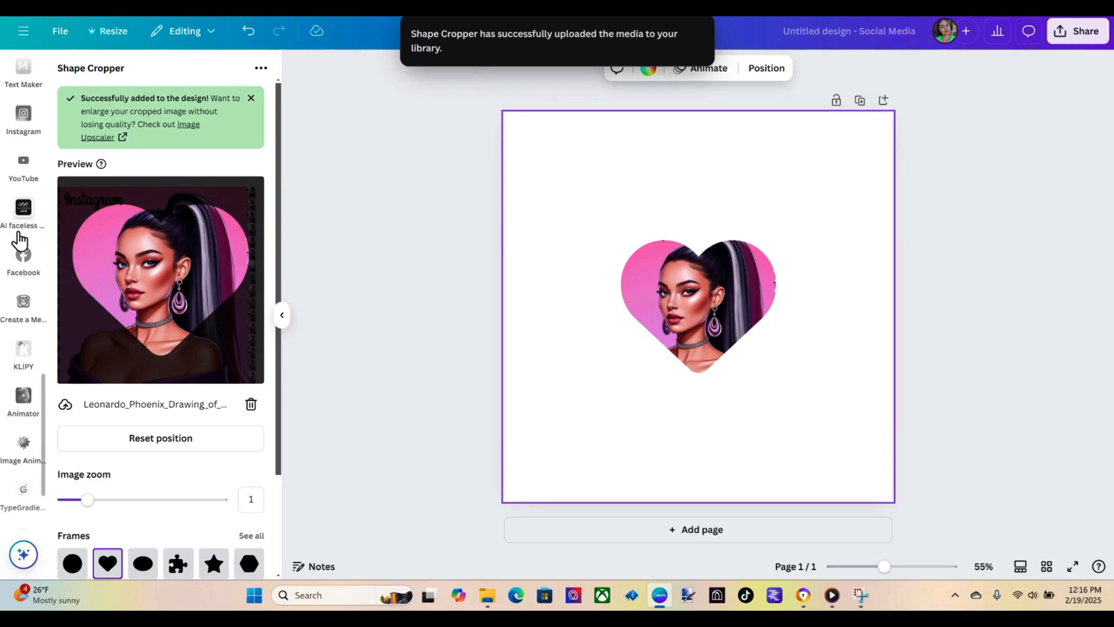
scroll(20, 239, "up", 10)
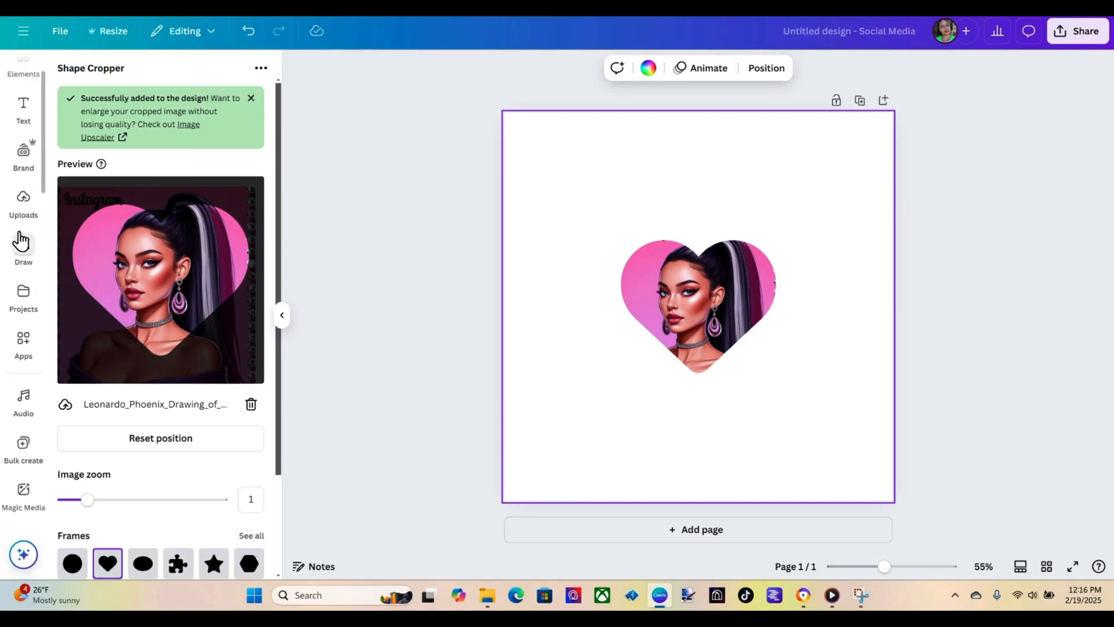
scroll(22, 325, "up", 2)
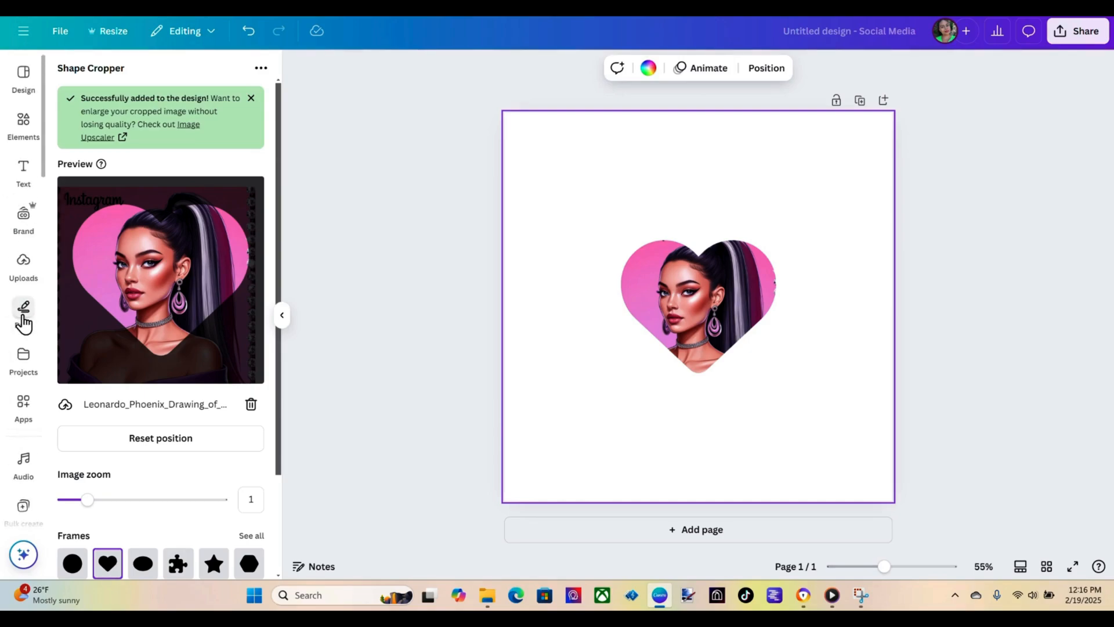
left_click(22, 128)
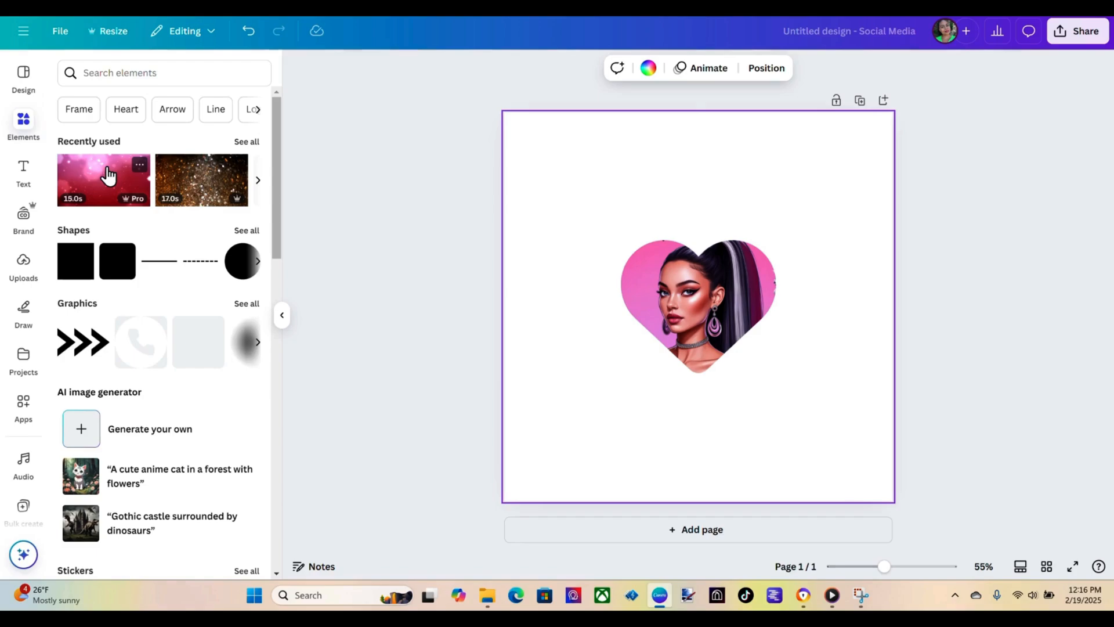
left_click(108, 177)
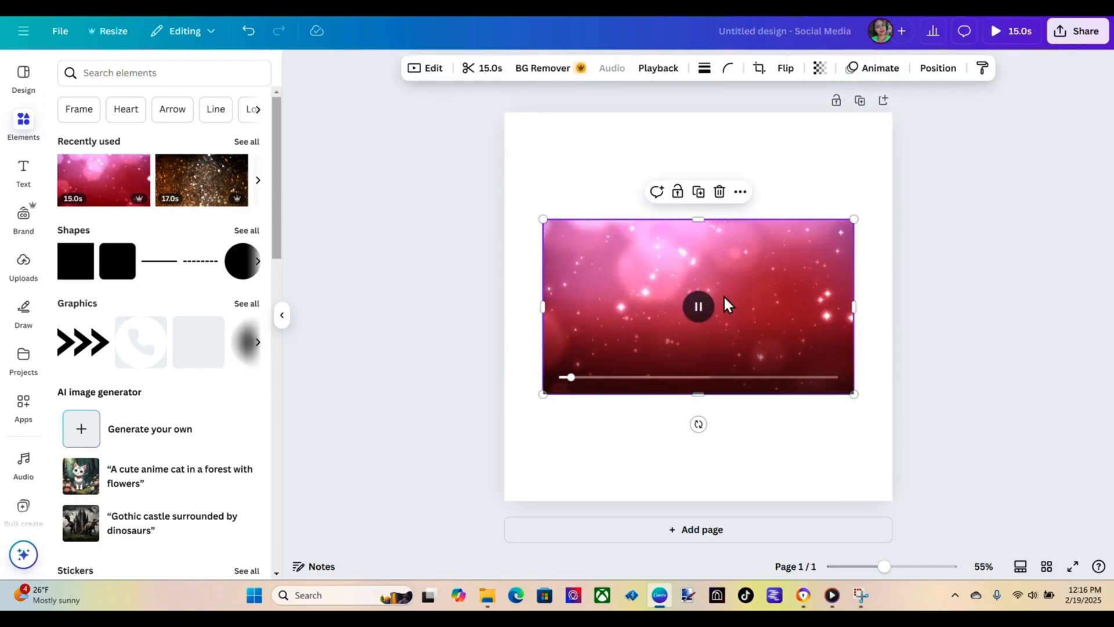
right_click(829, 285)
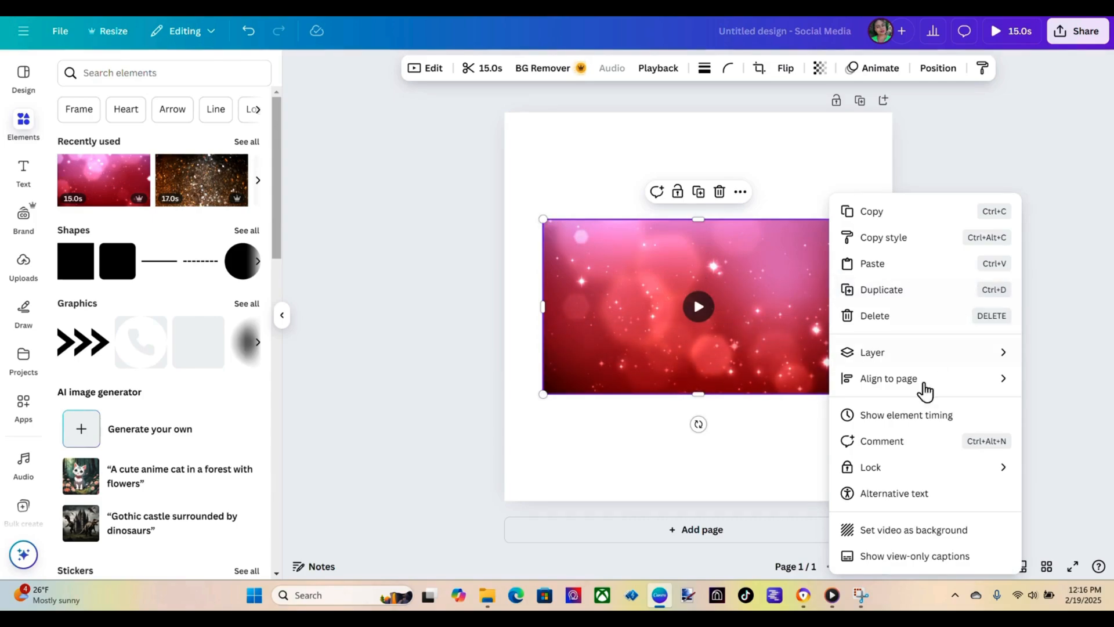
left_click(900, 530)
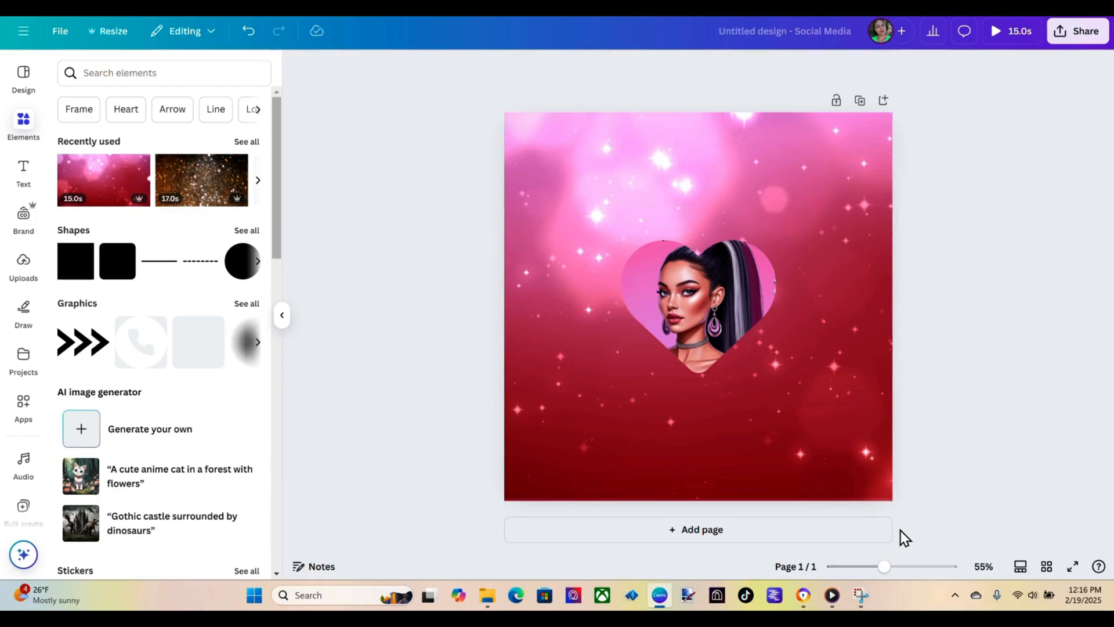
Enlarge the heart-shaped portrait and place it centred in the upper part of the page.
left_click(691, 288)
left_click_drag(626, 245, 672, 246)
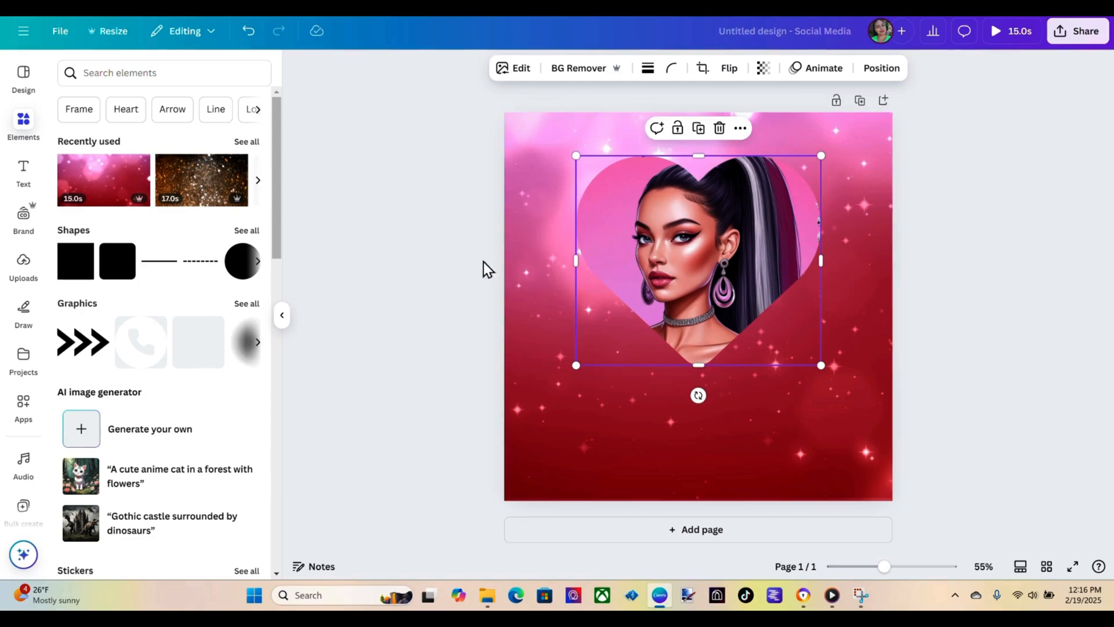
left_click(421, 255)
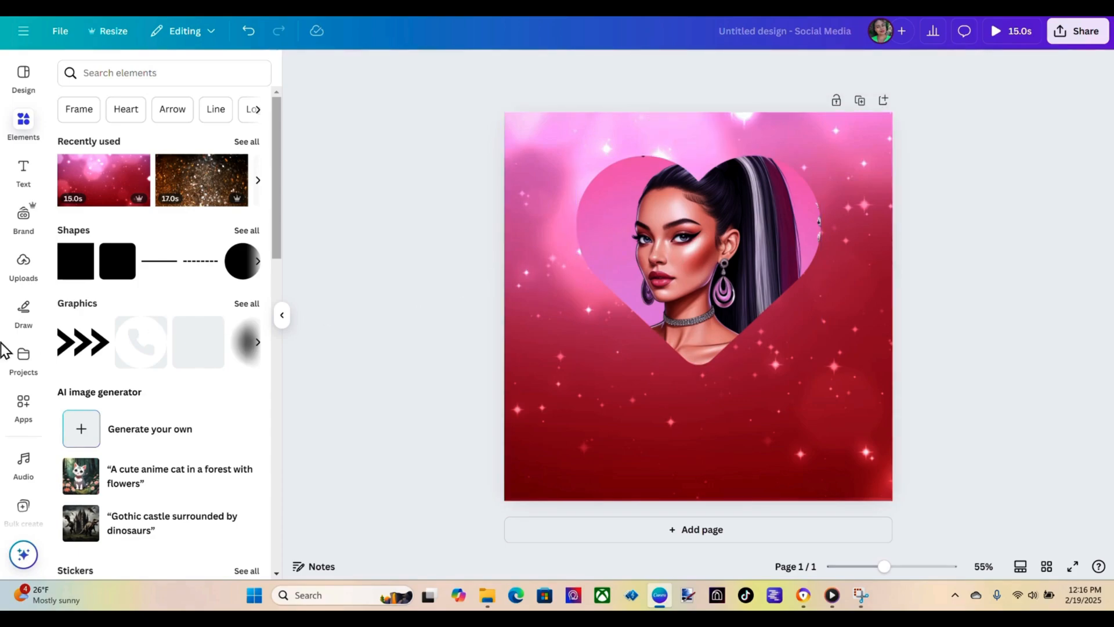
Find the Text Maker app among the installed apps and open it.
scroll(29, 366, "down", 10)
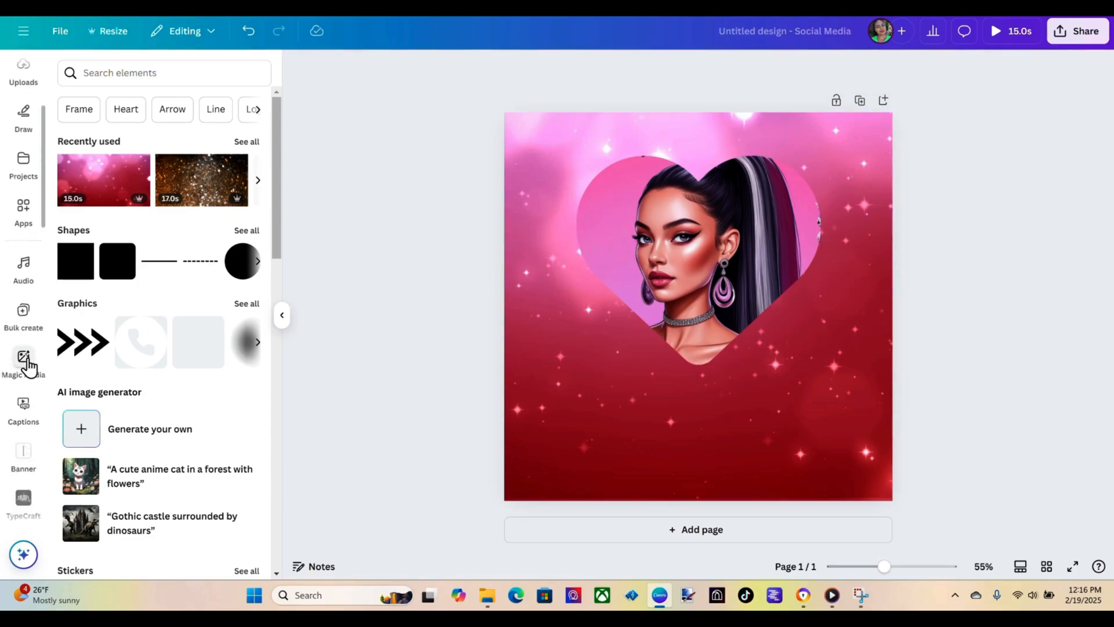
scroll(29, 367, "down", 5)
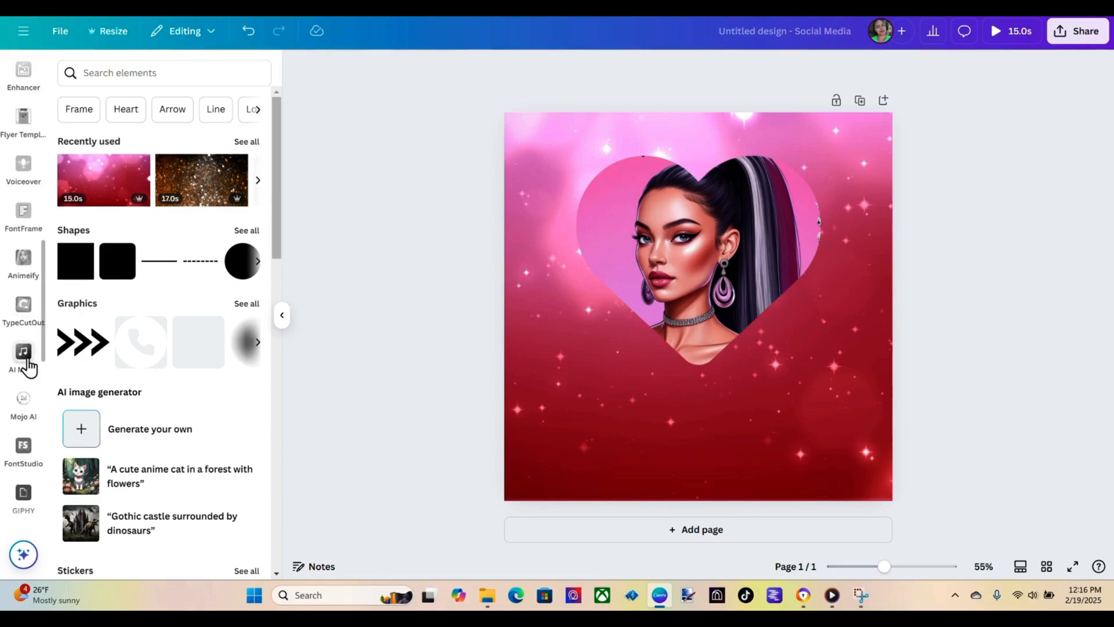
scroll(16, 371, "down", 7)
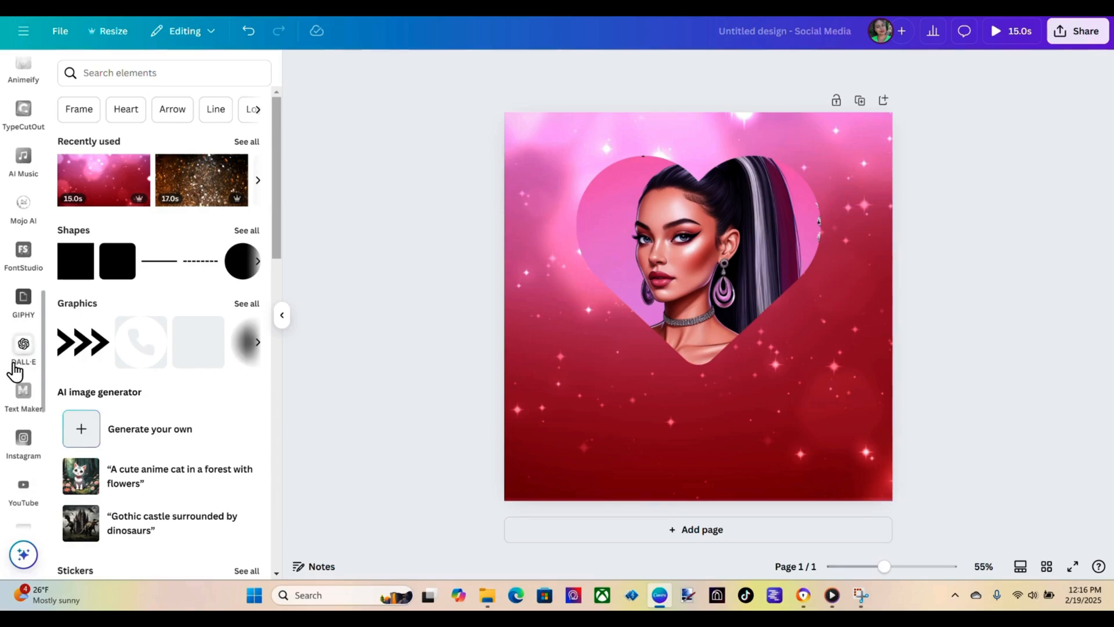
scroll(16, 371, "down", 6)
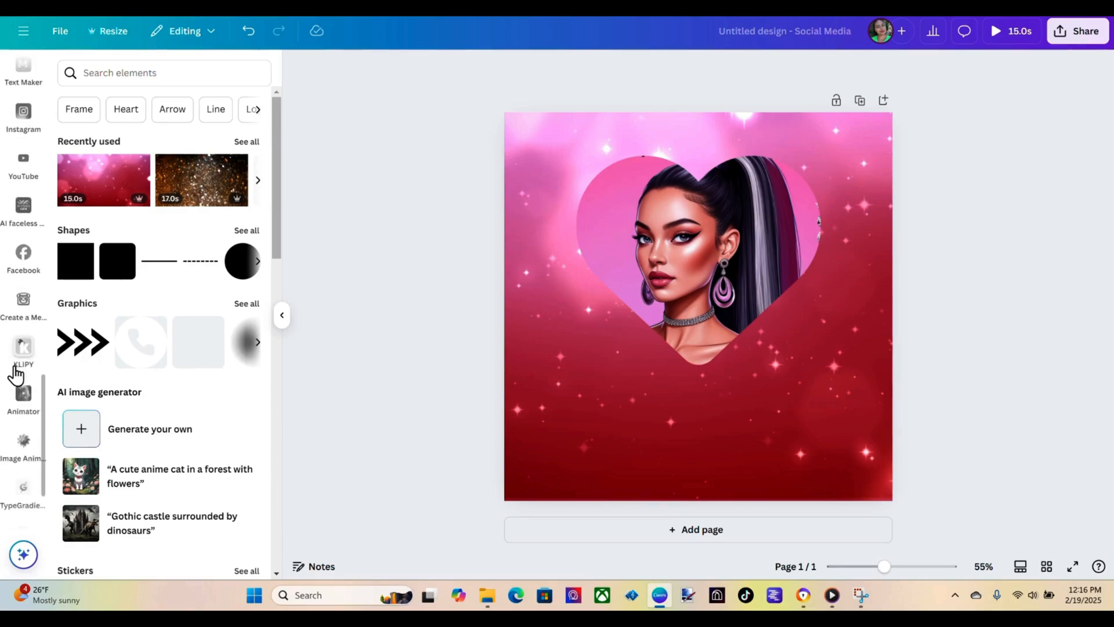
scroll(25, 378, "down", 2)
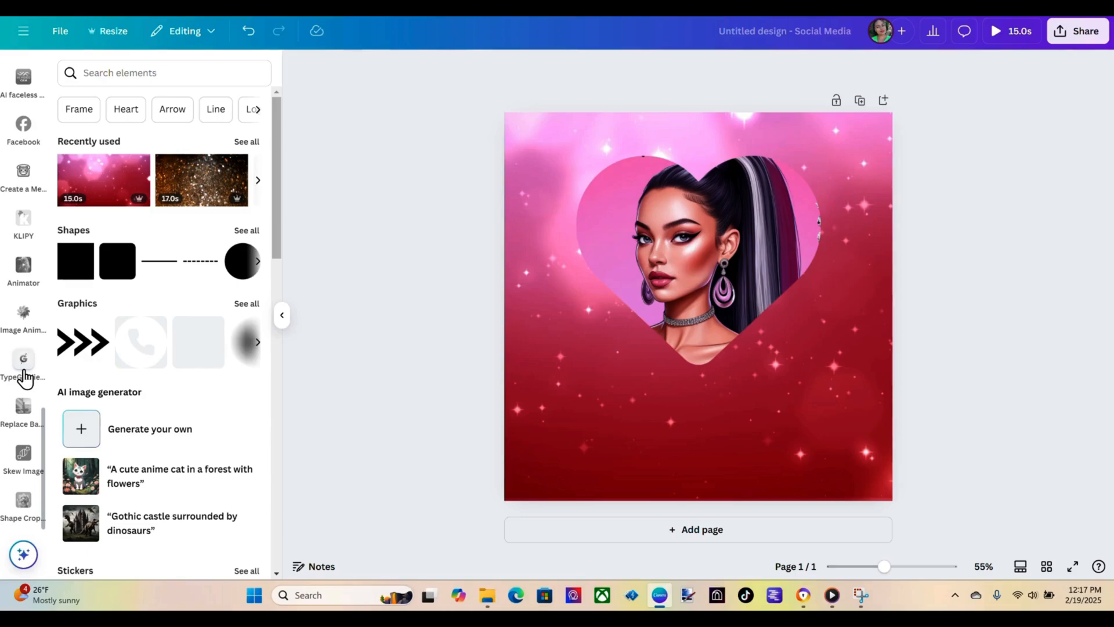
scroll(24, 378, "up", 10)
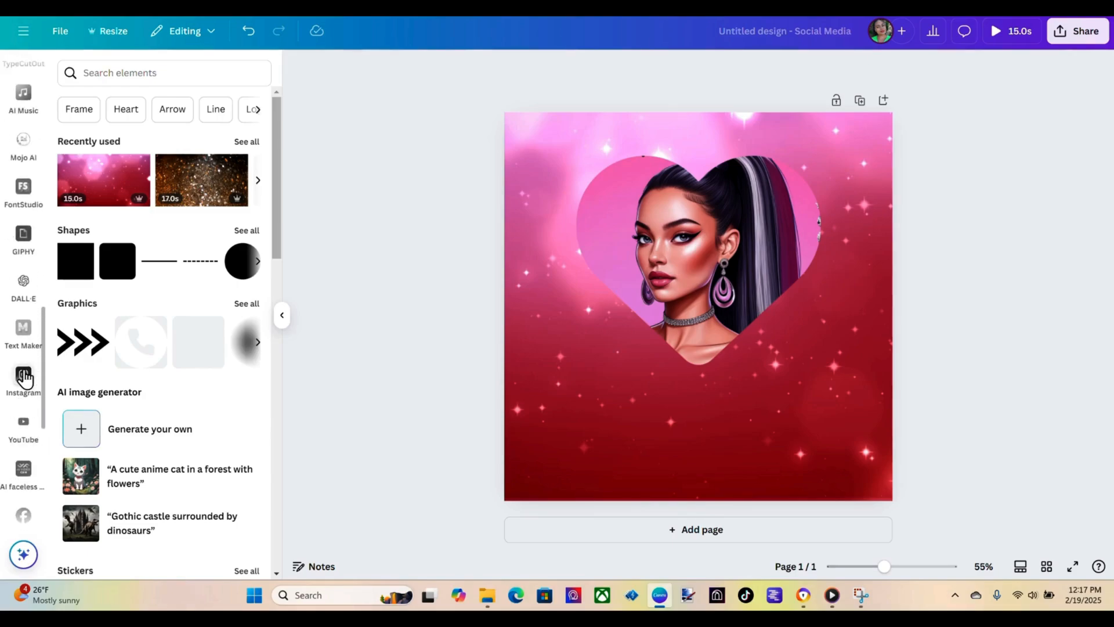
scroll(24, 378, "up", 2)
left_click(24, 379)
Browse the Text Maker presets and choose the pink PREMIUM text style.
scroll(174, 372, "down", 5)
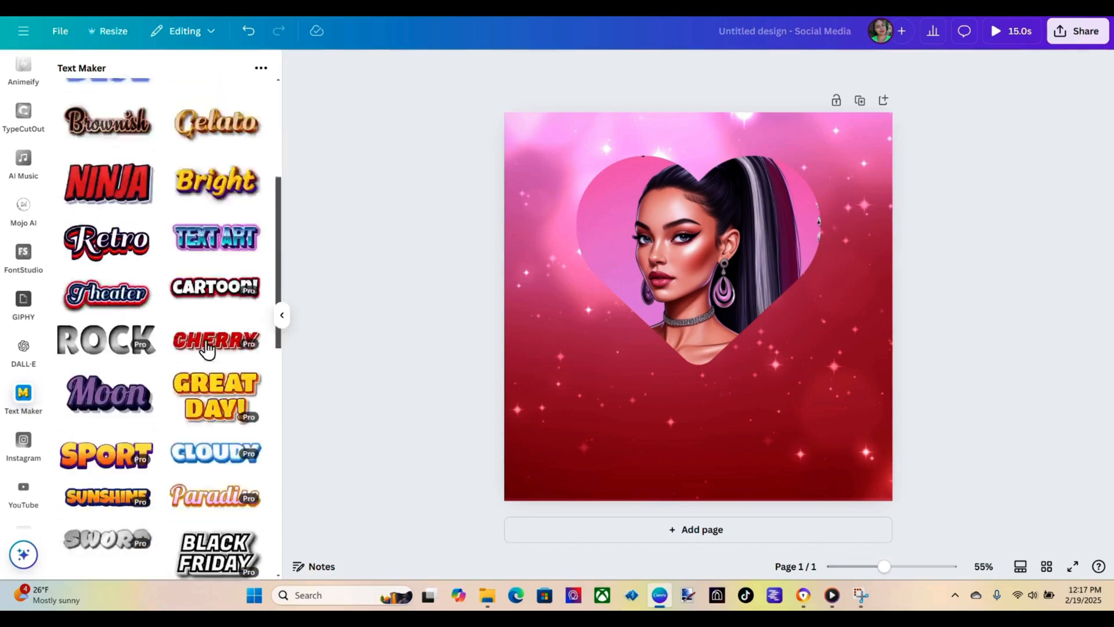
scroll(197, 342, "down", 12)
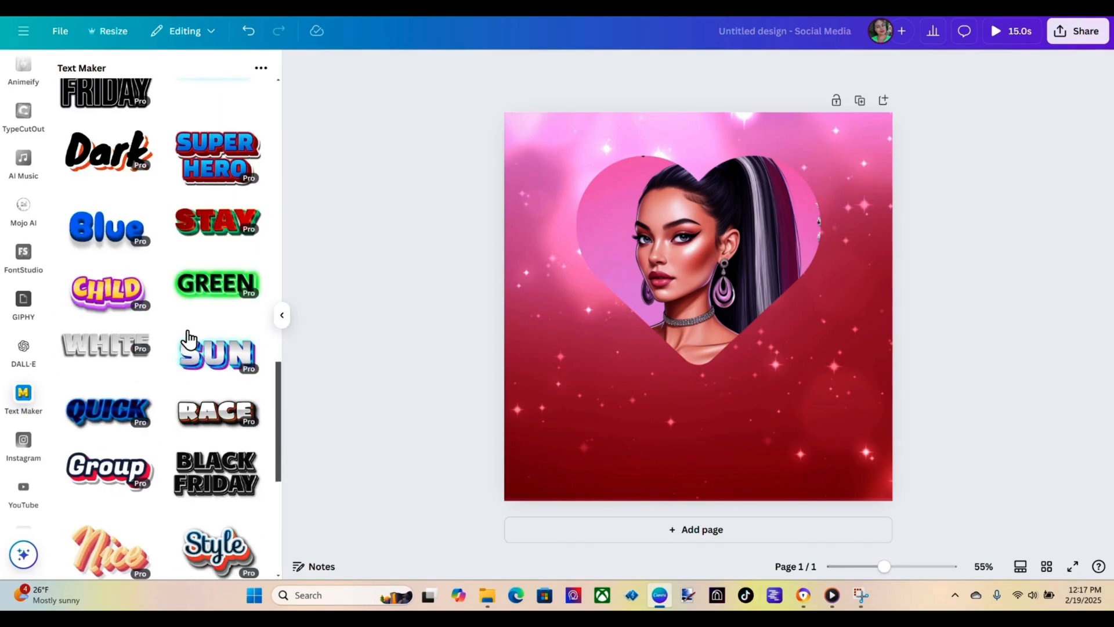
scroll(189, 339, "down", 1)
scroll(177, 330, "down", 5)
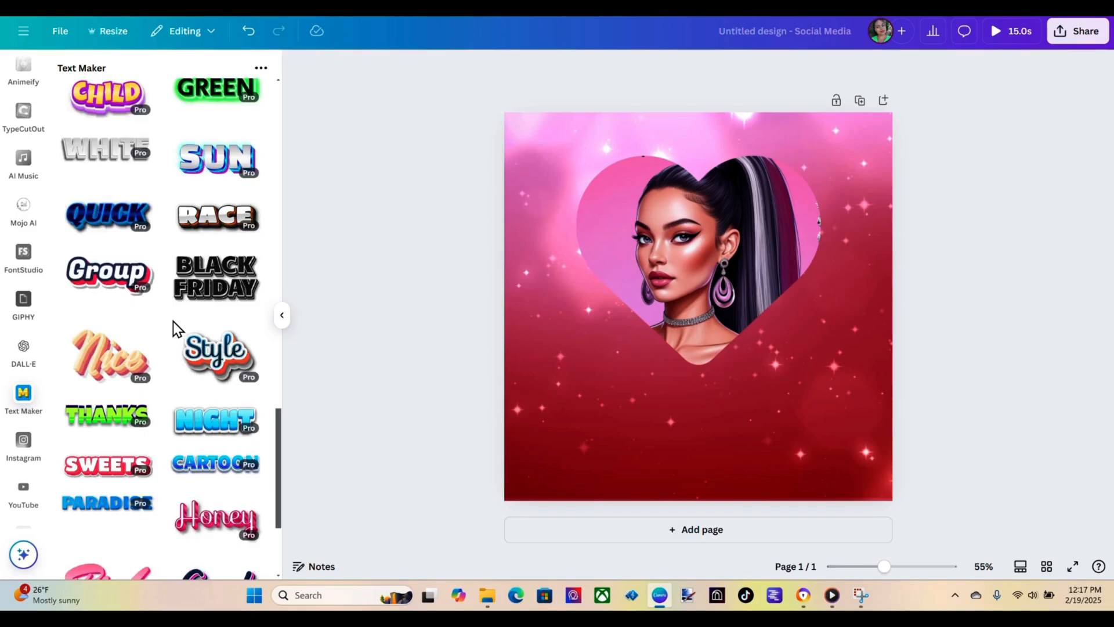
scroll(174, 329, "down", 18)
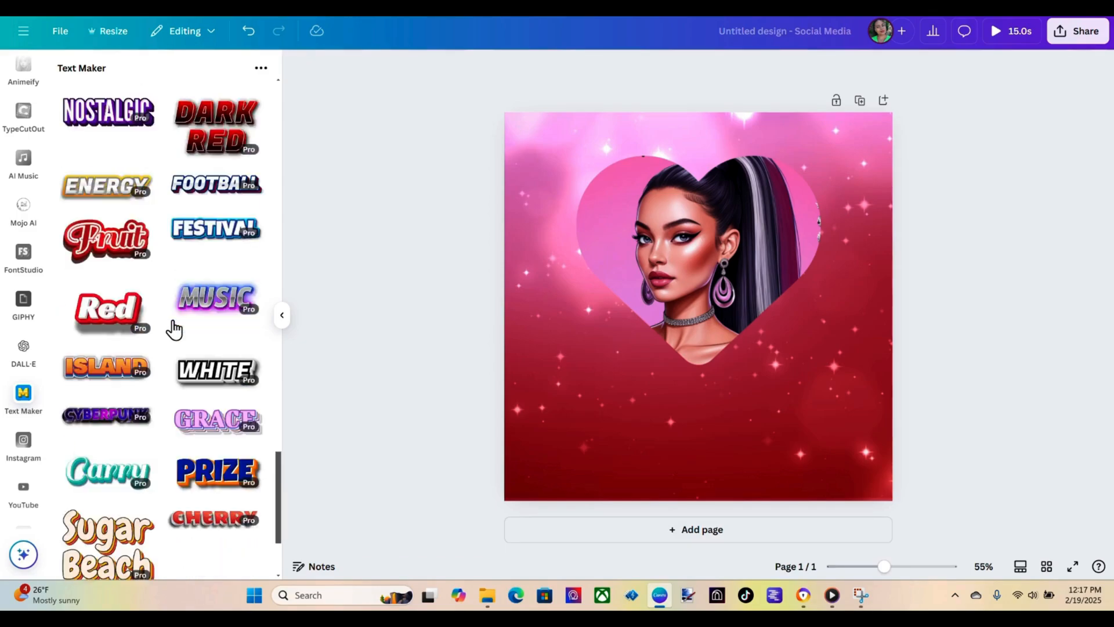
scroll(174, 328, "down", 18)
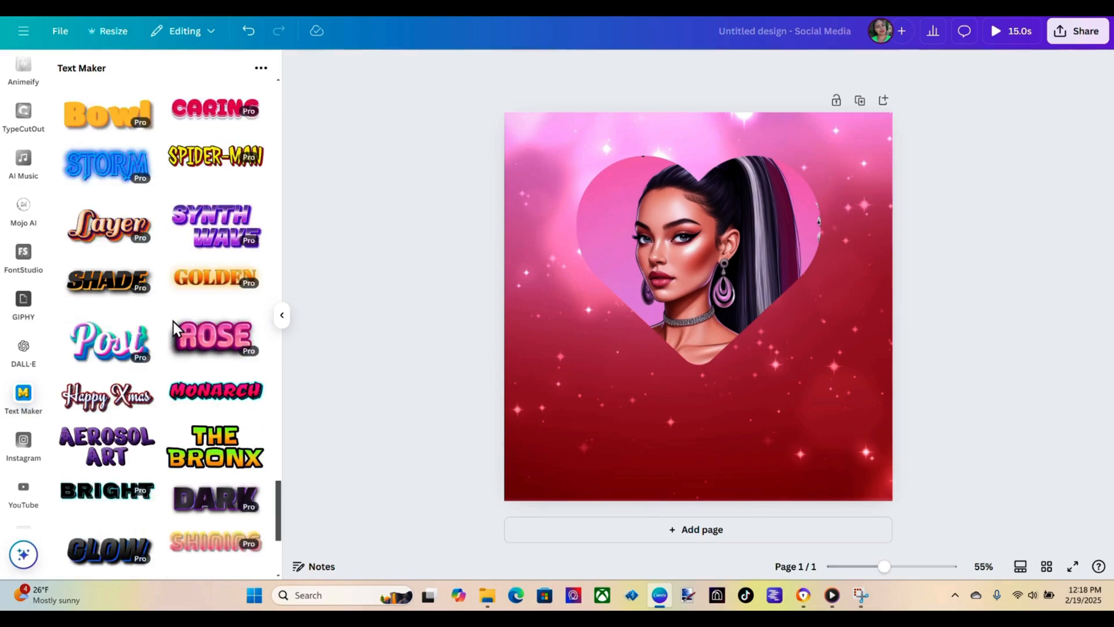
scroll(174, 329, "down", 18)
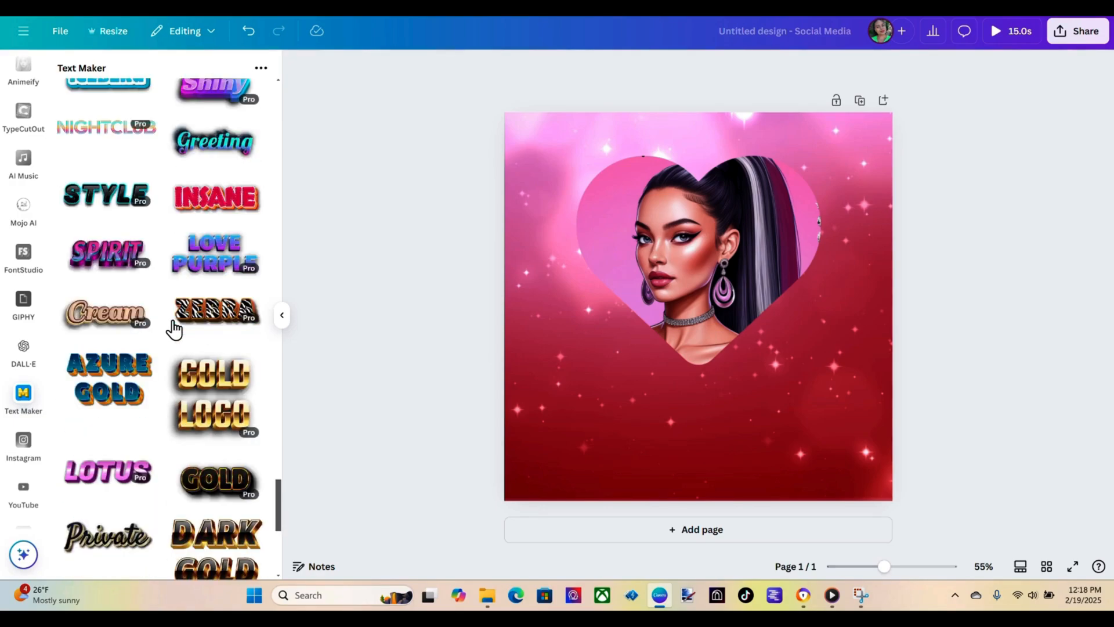
scroll(174, 328, "down", 15)
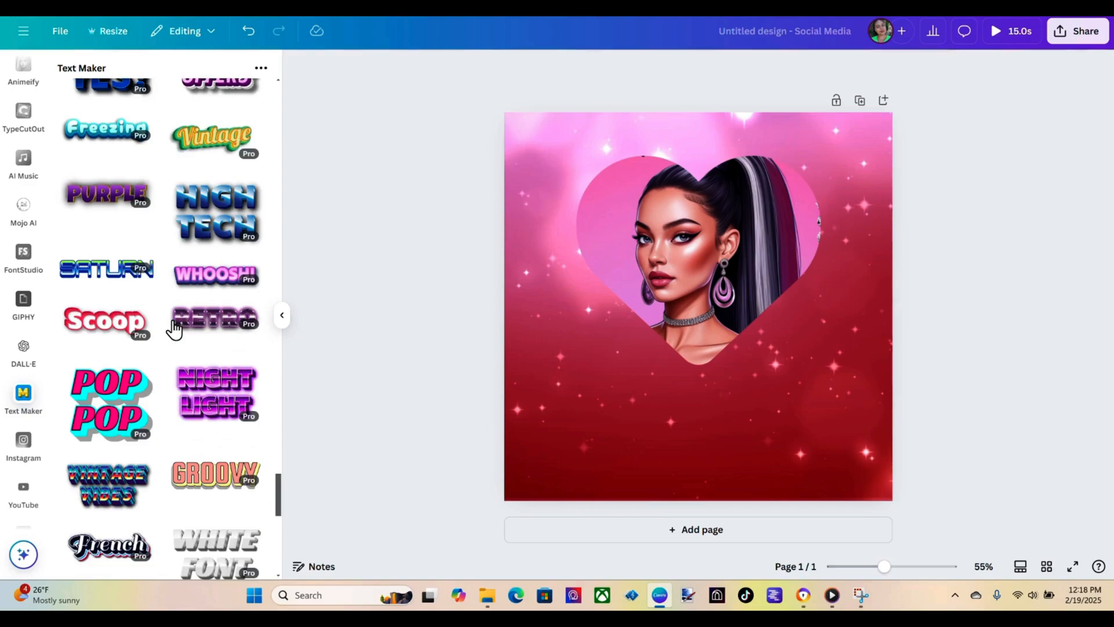
scroll(173, 340, "down", 5)
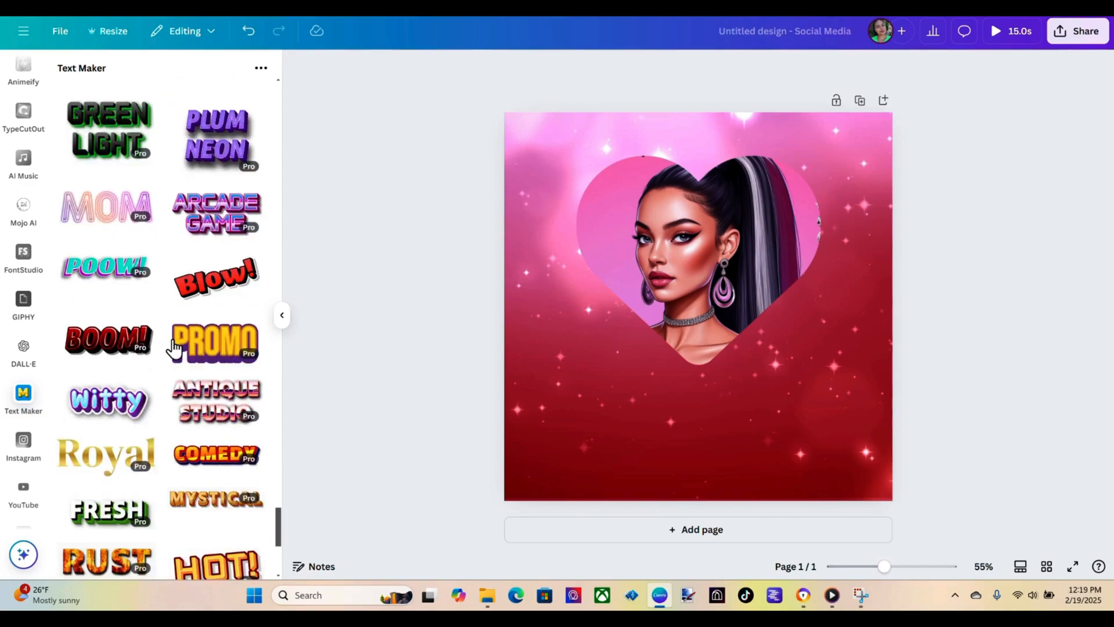
scroll(172, 346, "down", 4)
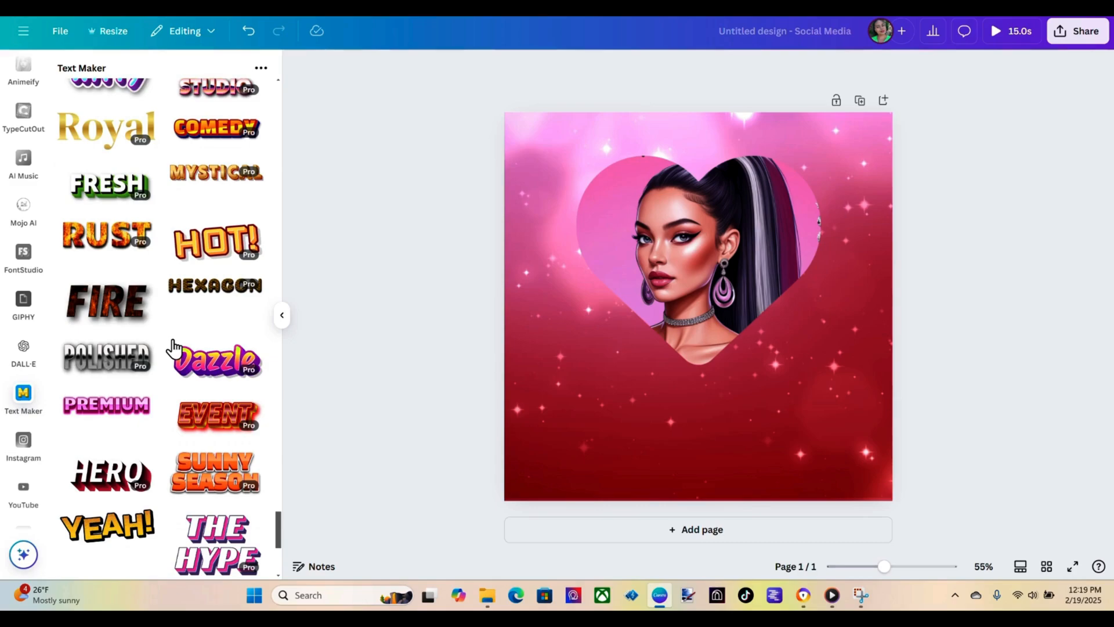
scroll(173, 347, "down", 1)
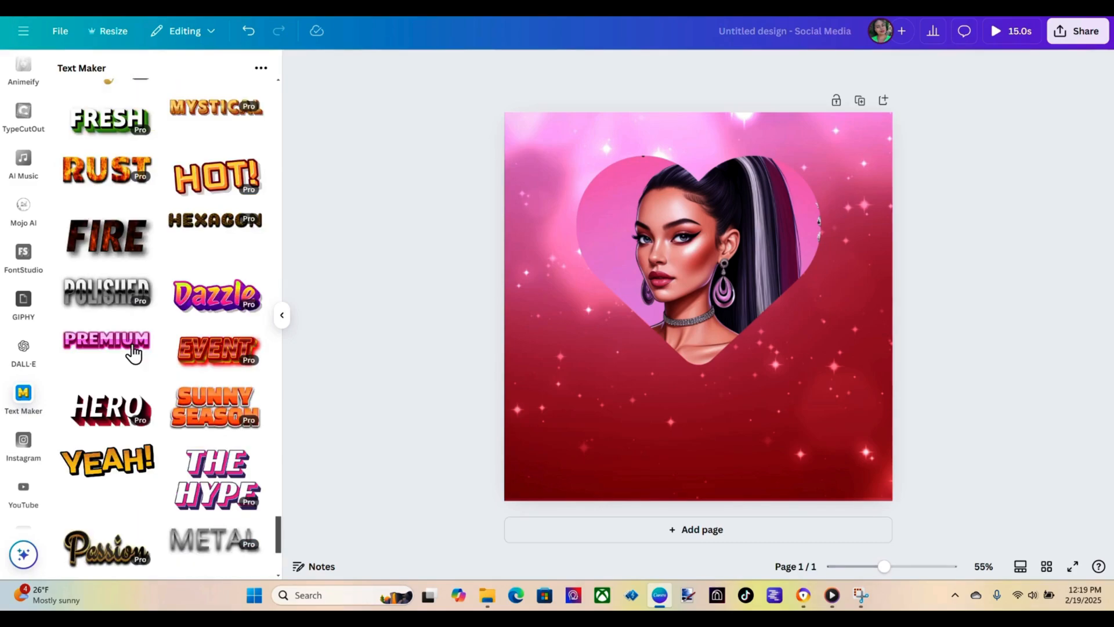
left_click(133, 345)
Replace the preset's sample text with "Boss Babe".
left_click(132, 343)
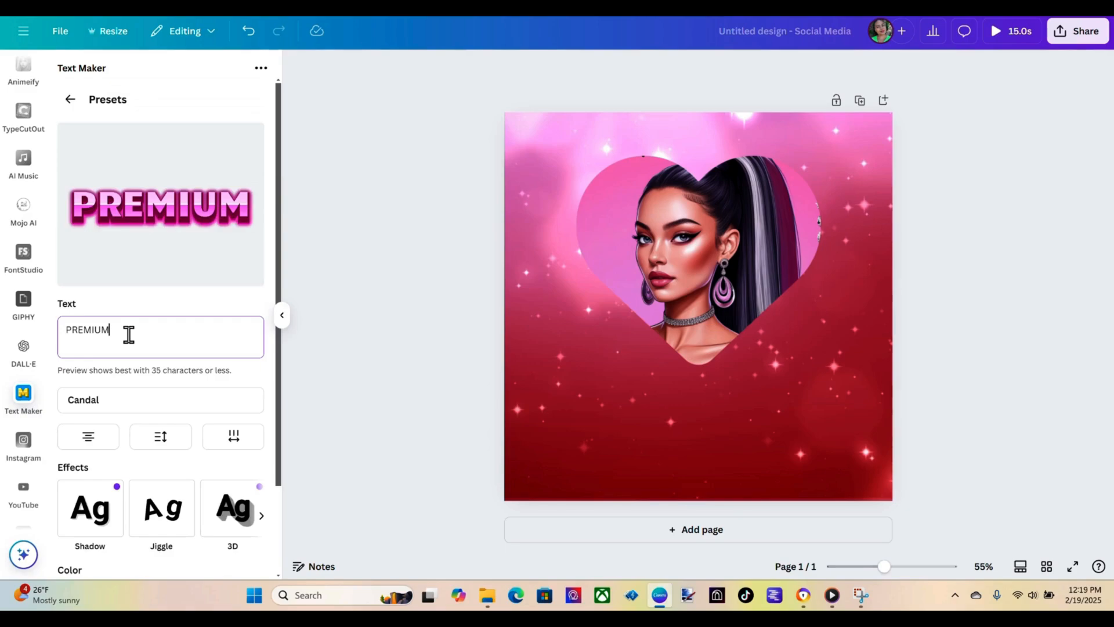
key("BackSpace")
key("BackSpace")
key("BackSpace")
key("BackSpace")
key("BackSpace")
key("BackSpace")
key("BackSpace")
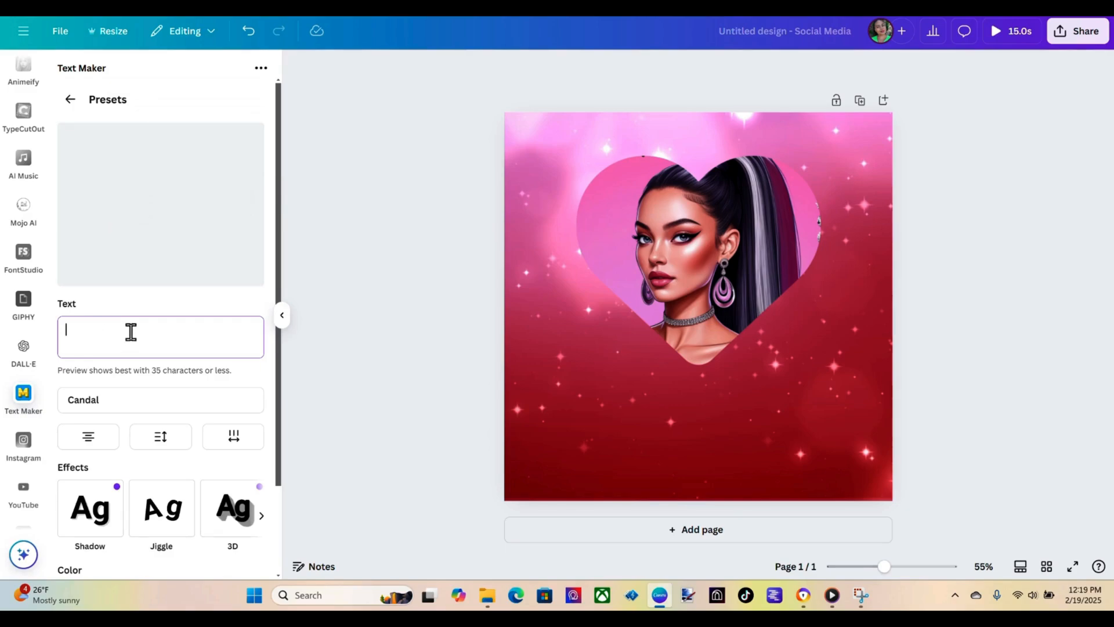
type("Boss")
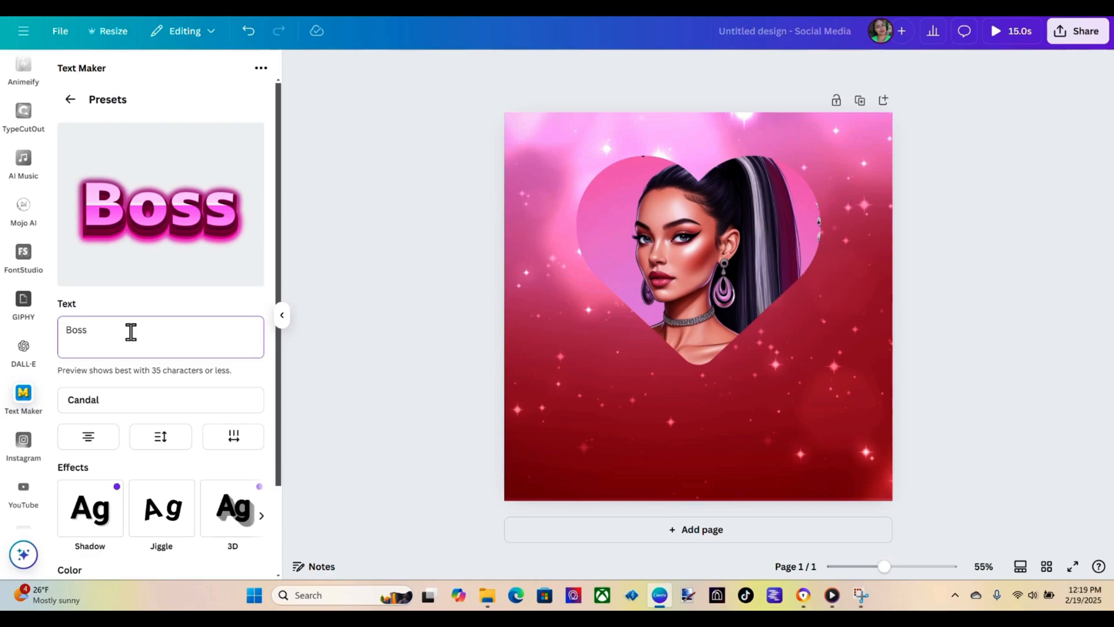
type(" Babe")
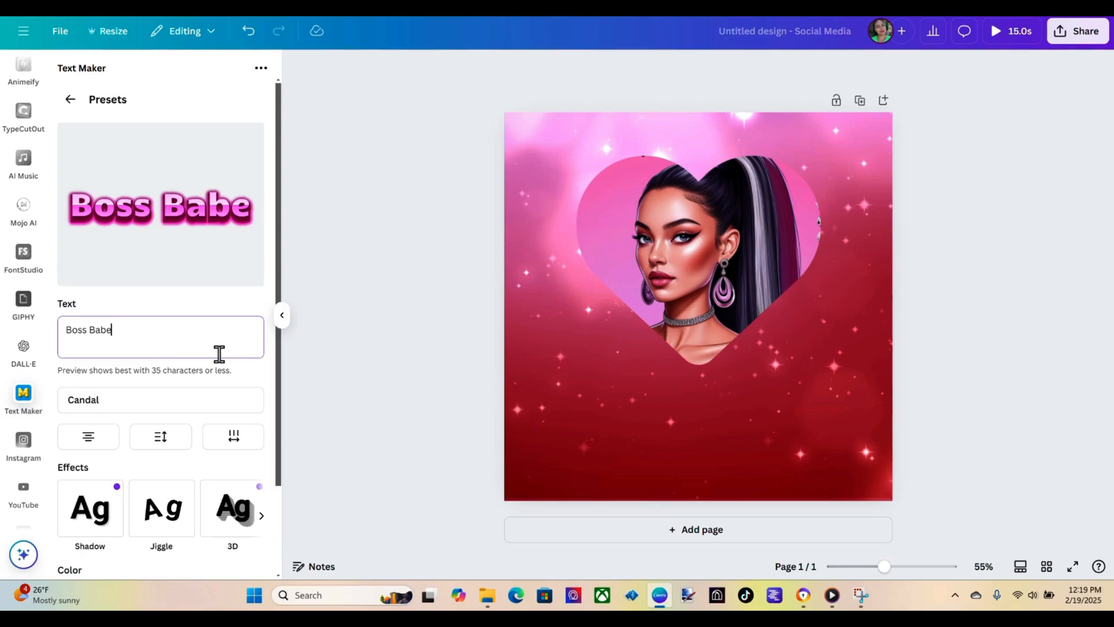
Add the Boss Babe text graphic to the design at Medium quality.
scroll(238, 378, "down", 3)
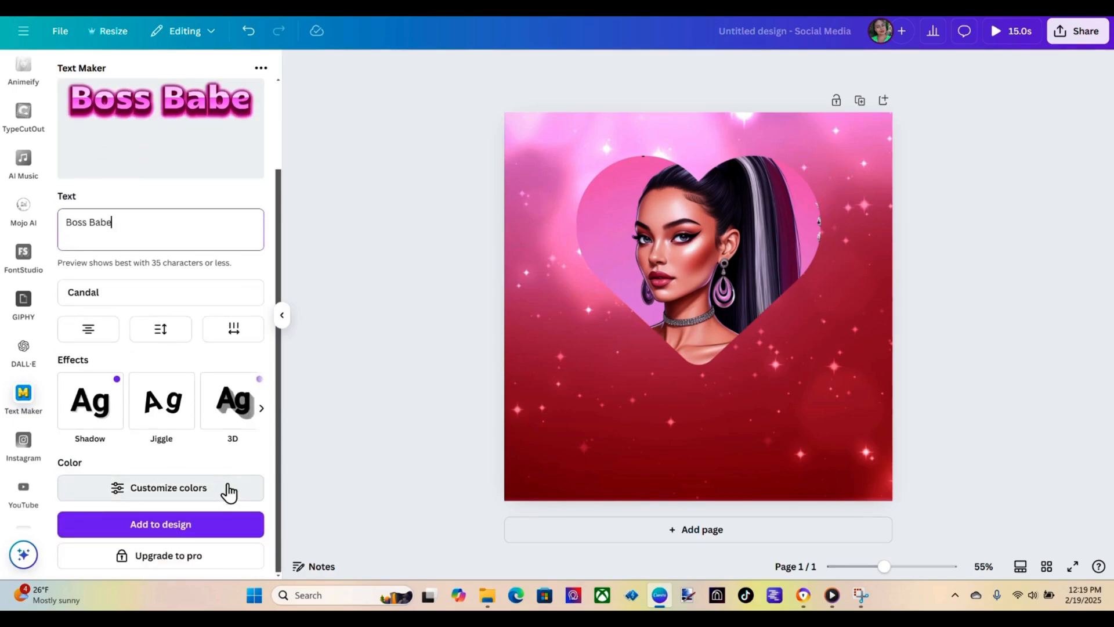
left_click(194, 525)
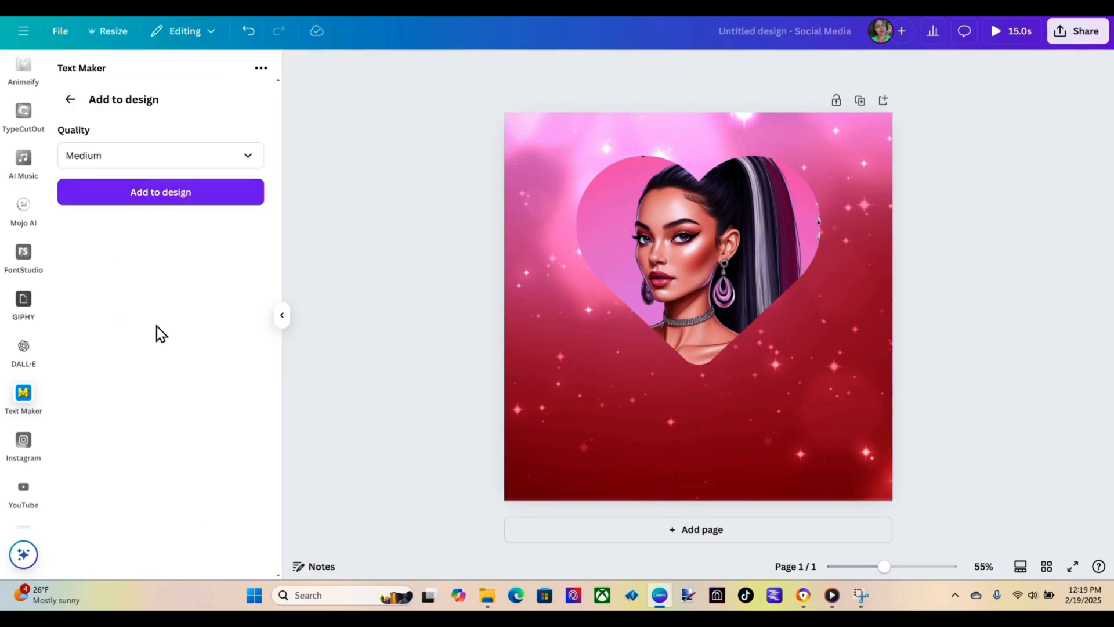
left_click(173, 201)
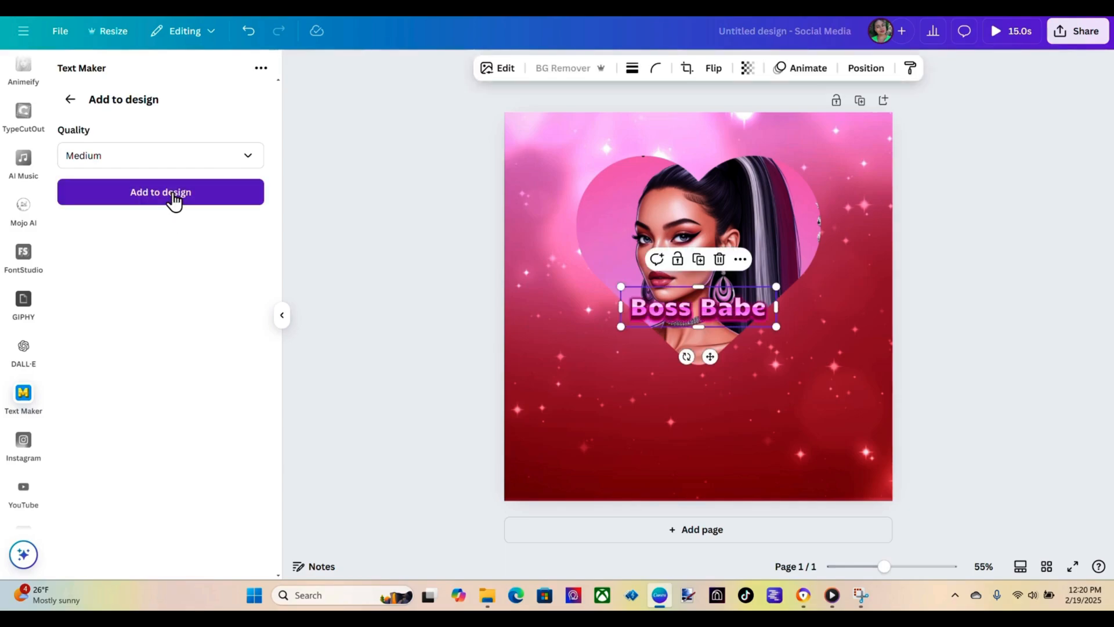
Move the Boss Babe text below the heart portrait, enlarge it and centre it on the page.
left_click_drag(722, 317, 718, 418)
left_click_drag(619, 392, 681, 397)
left_click(556, 298)
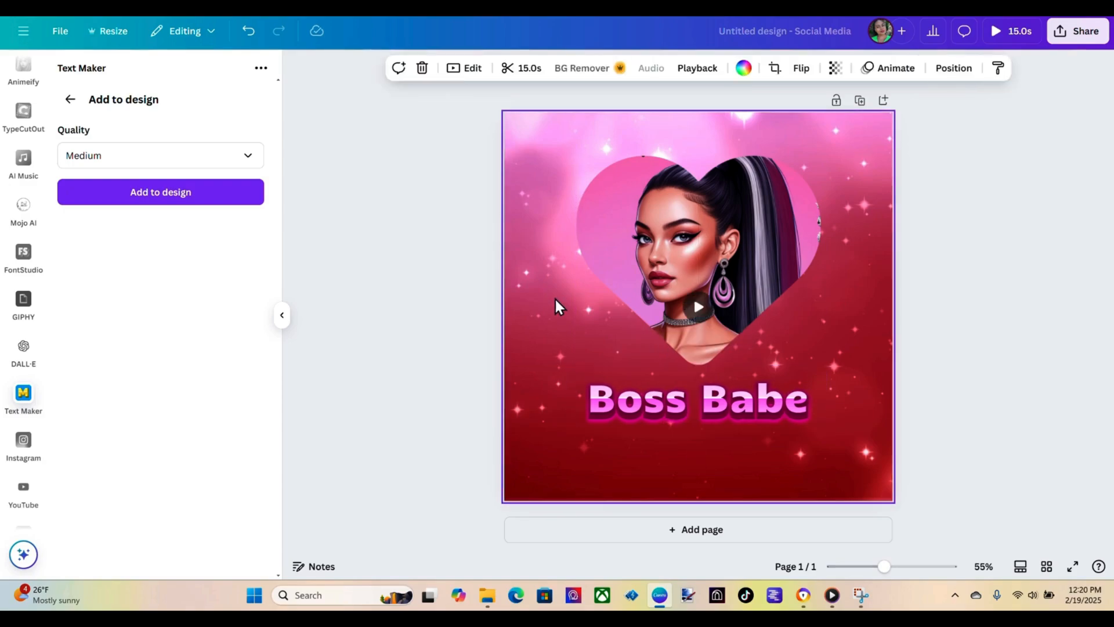
left_click(968, 249)
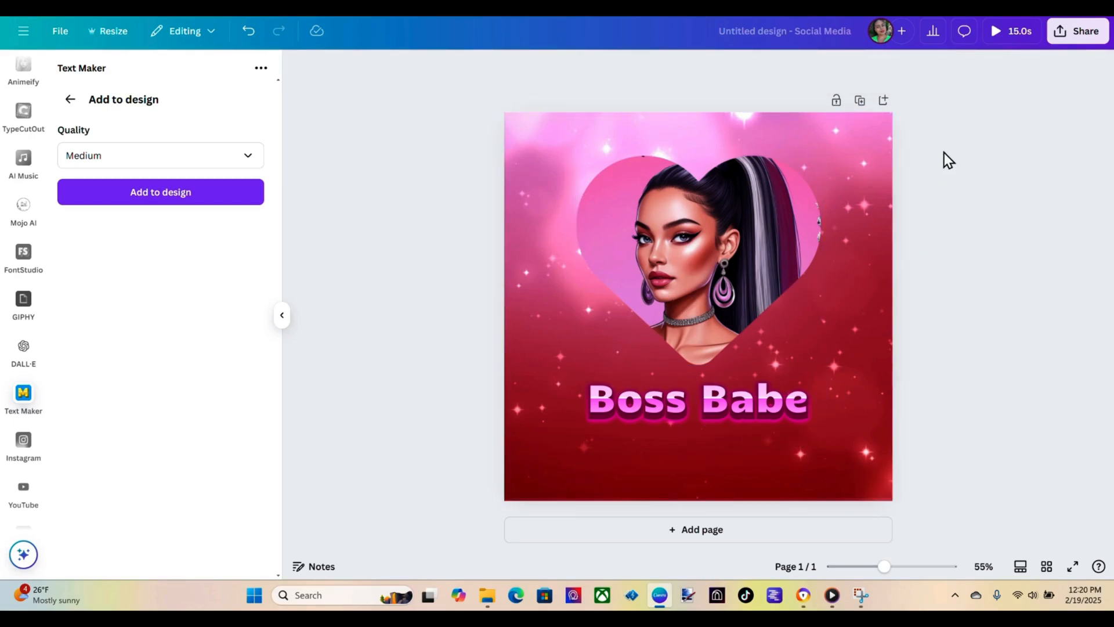
Play the full preview of the animated design and return to the editor.
left_click(993, 25)
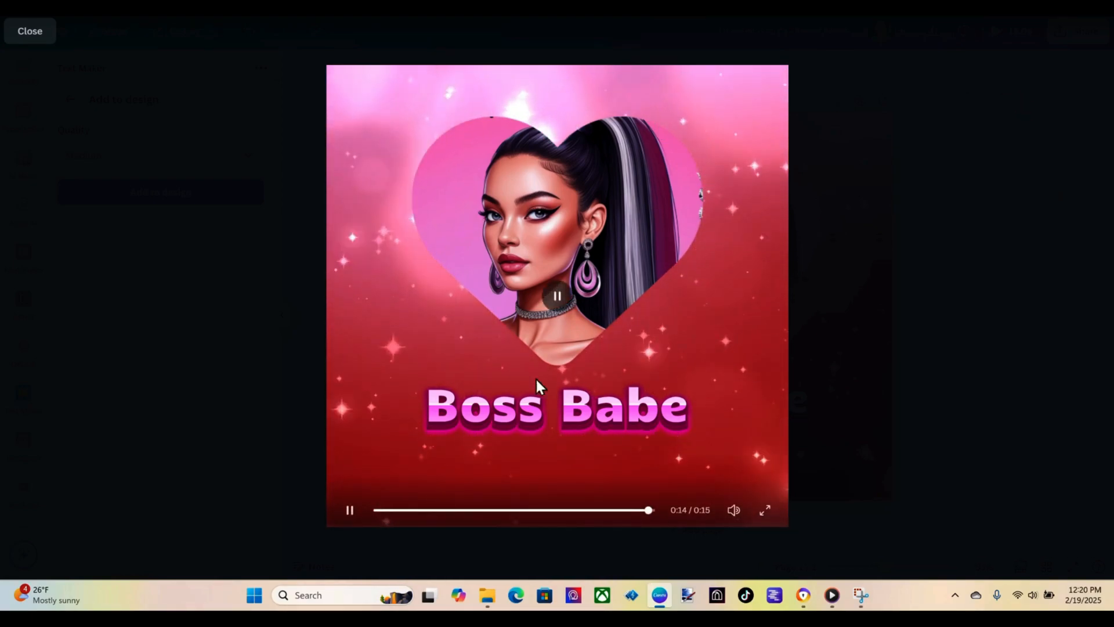
left_click(489, 12)
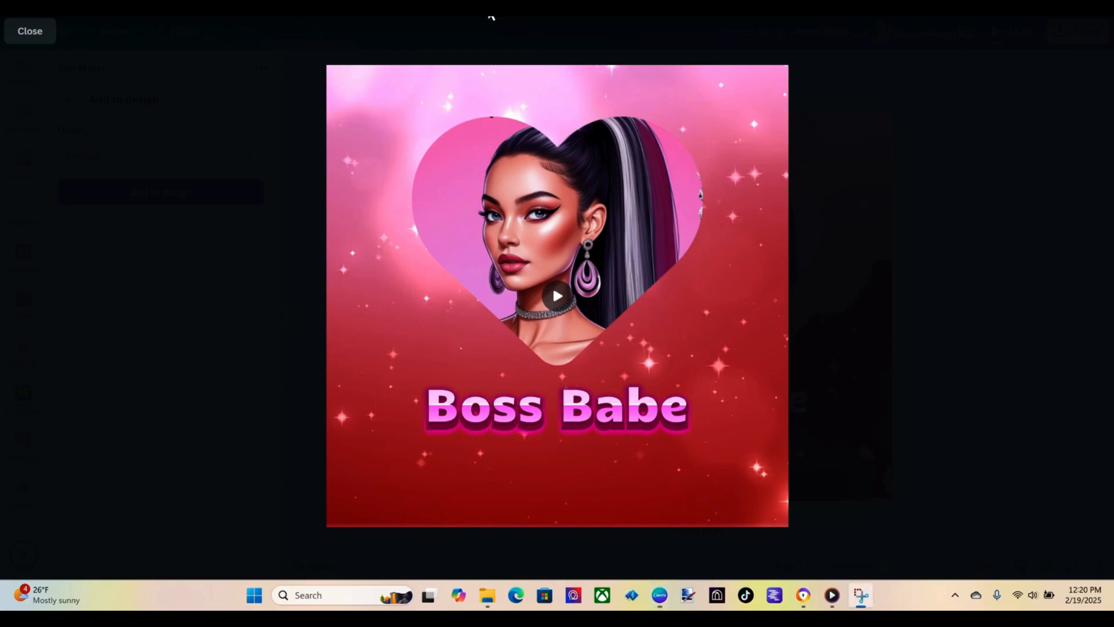
left_click(937, 315)
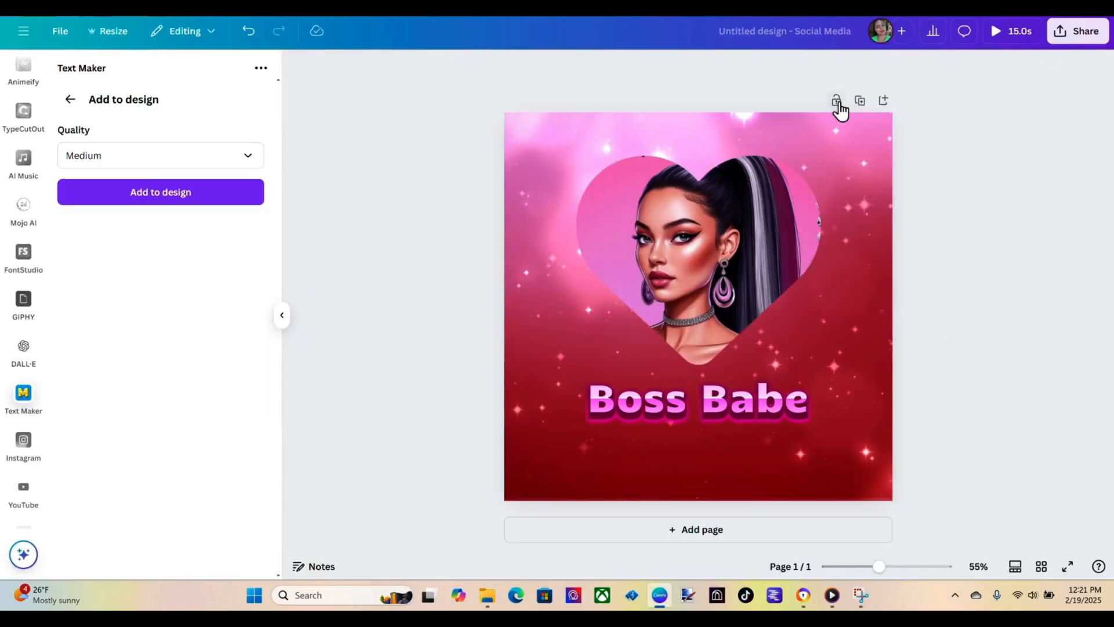
Duplicate the finished Boss Babe page as a second page.
left_click(859, 101)
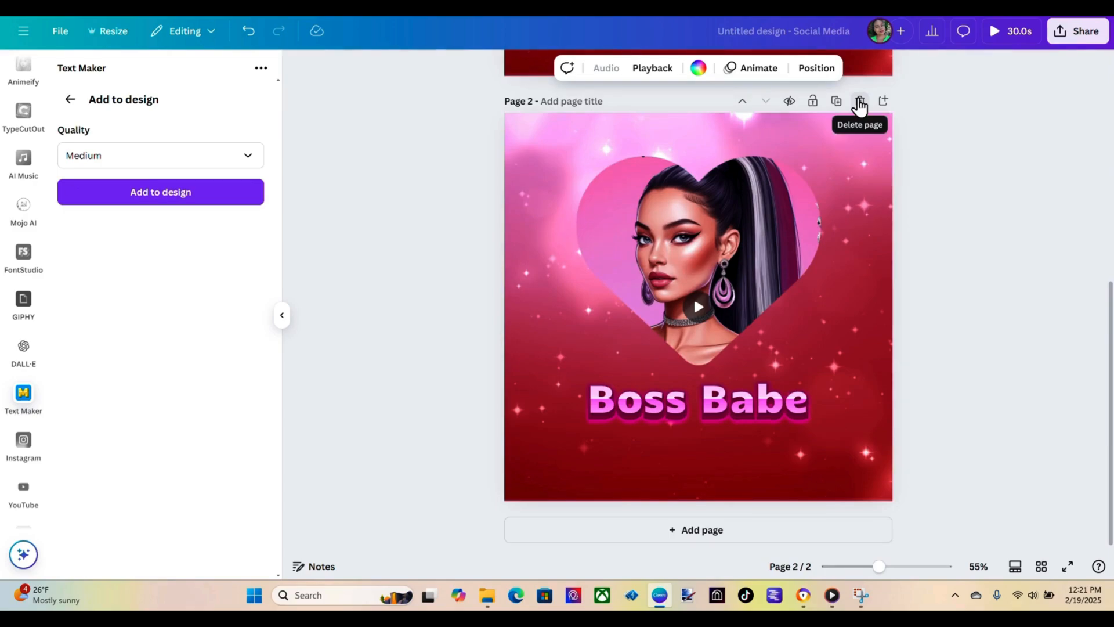
scroll(958, 265, "up", 5)
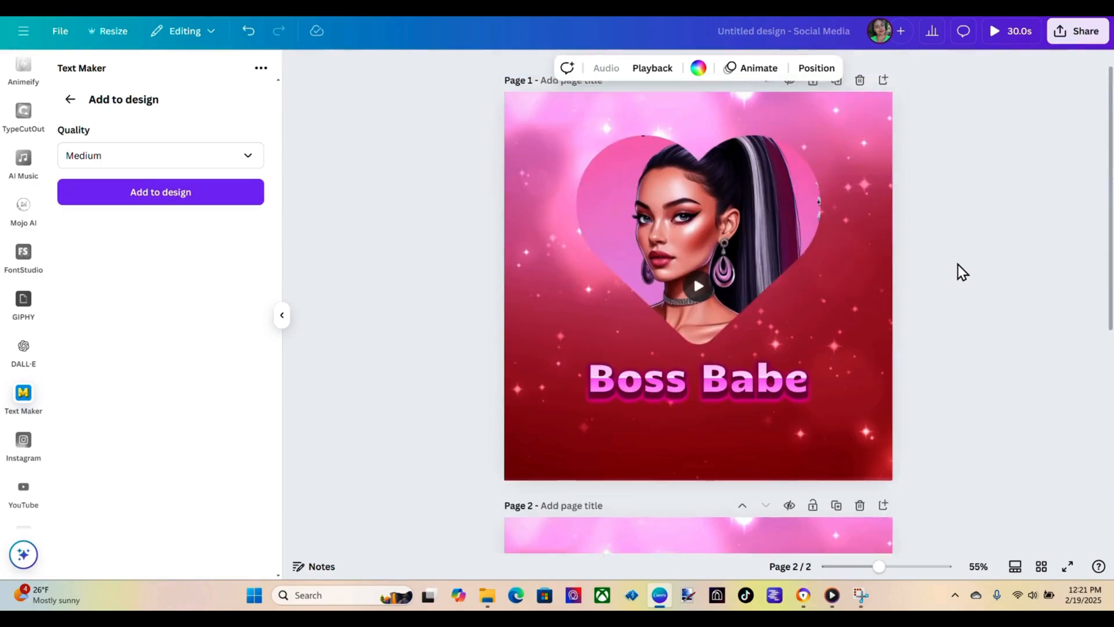
Download both pages of the design as a GIF at 1,080 × 1,080 px.
left_click(1067, 32)
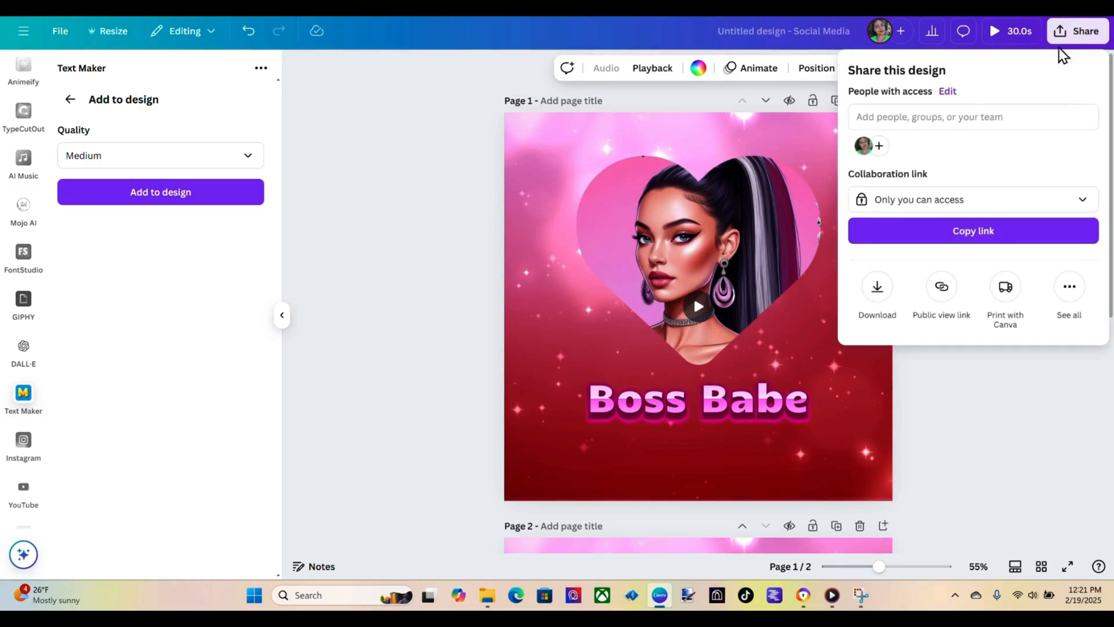
left_click(876, 288)
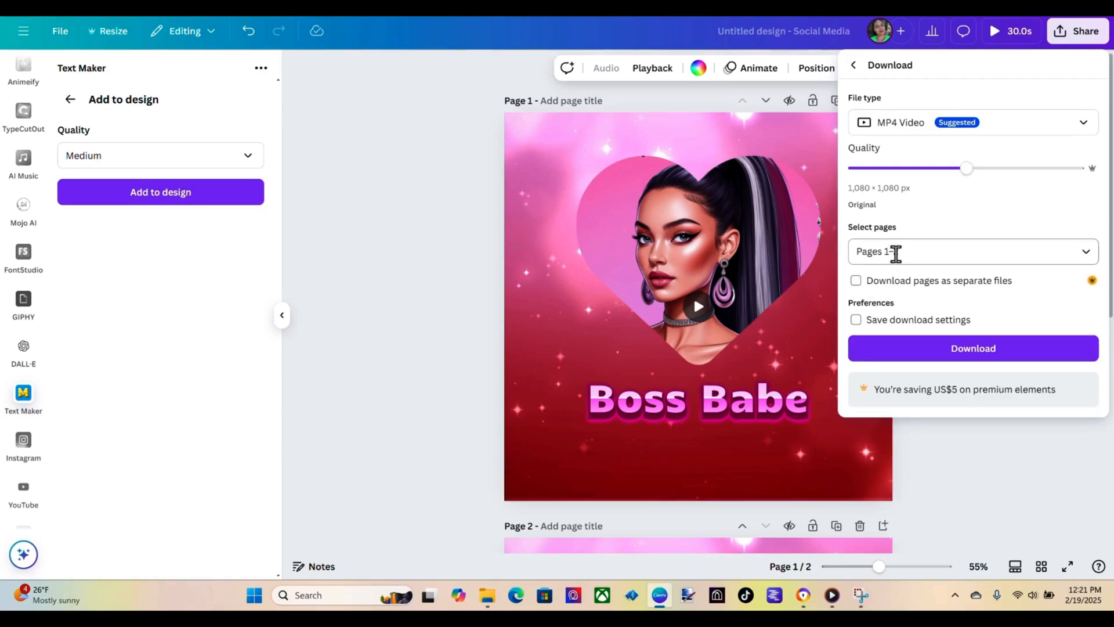
left_click(1007, 127)
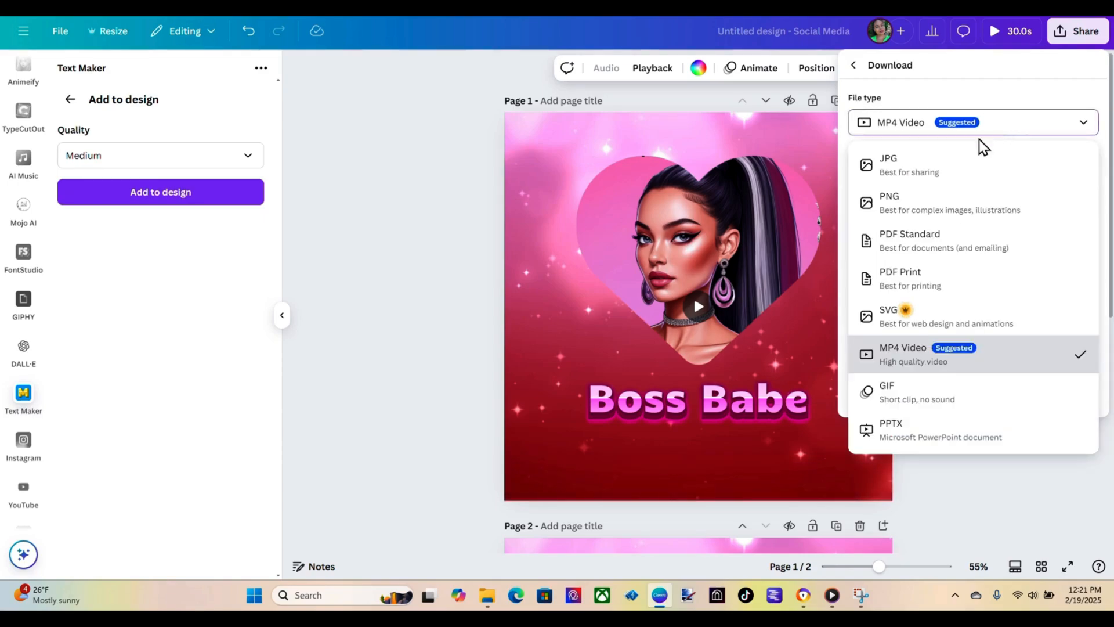
left_click(900, 393)
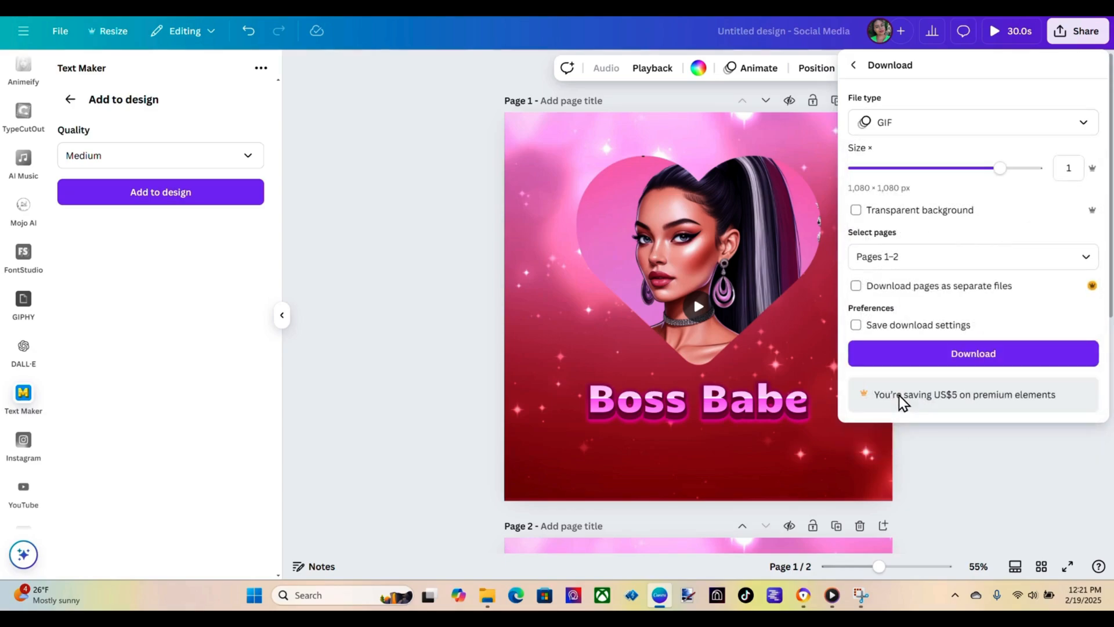
left_click(934, 361)
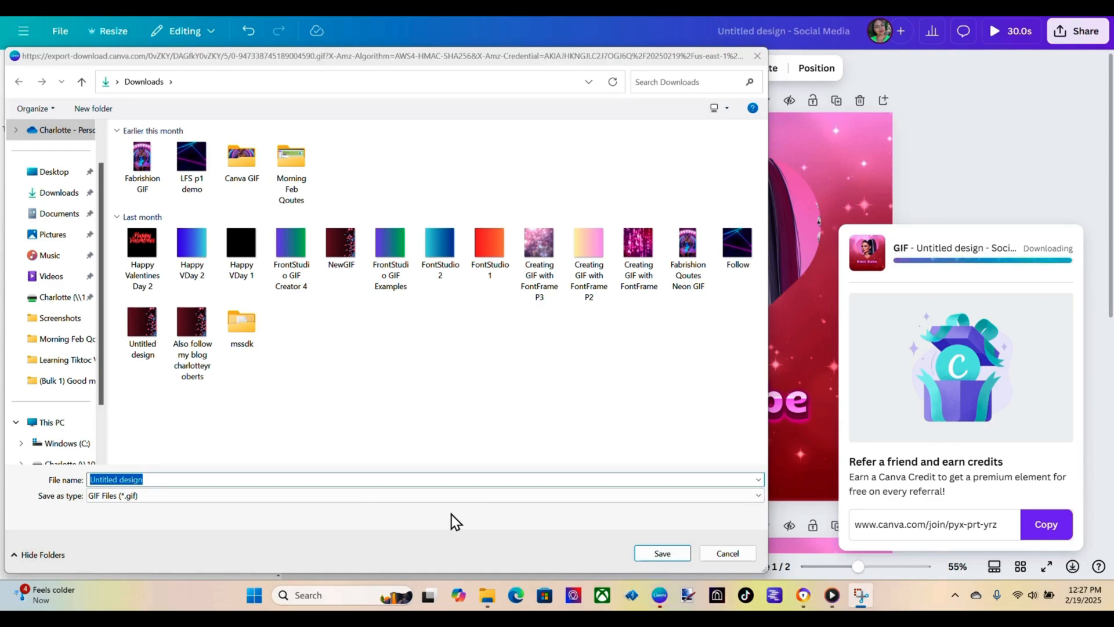
Save the GIF in the Downloads folder, named "Boss Babe By" followed by the creator's first name.
left_click(472, 483)
key("BackSpace")
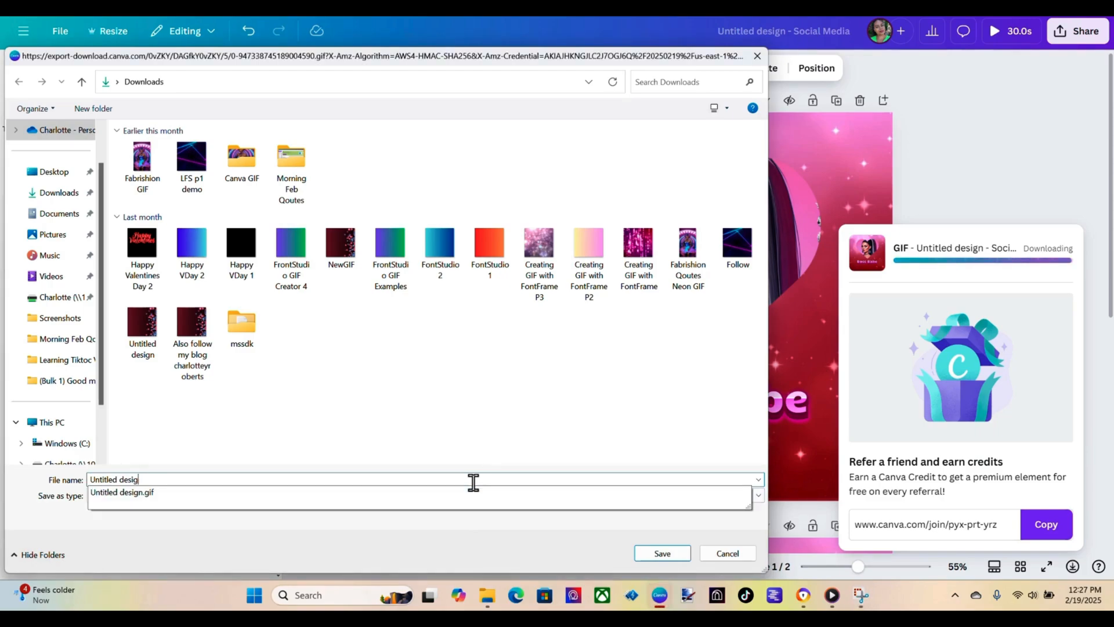
key("BackSpace")
key("BackSpace")
key("BackSpace")
key("BackSpace")
key("BackSpace")
key("BackSpace")
key("BackSpace")
key("BackSpace")
key("BackSpace")
key("BackSpace")
key("BackSpace")
key("BackSpace")
key("BackSpace")
key("BackSpace")
type("Boss Babe By Charlotte")
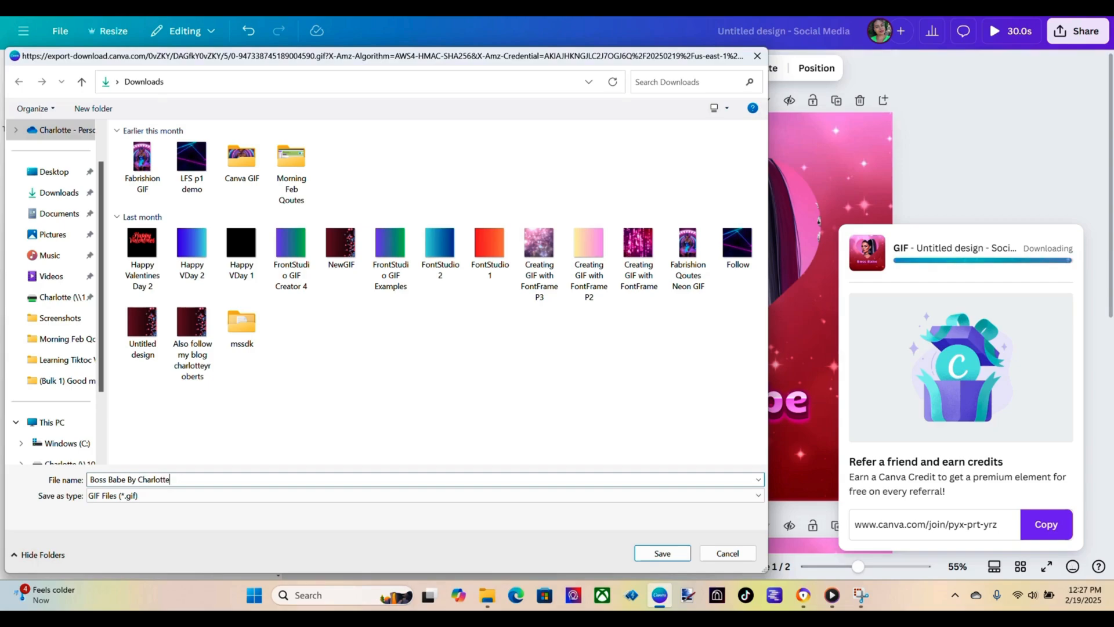
key("Return")
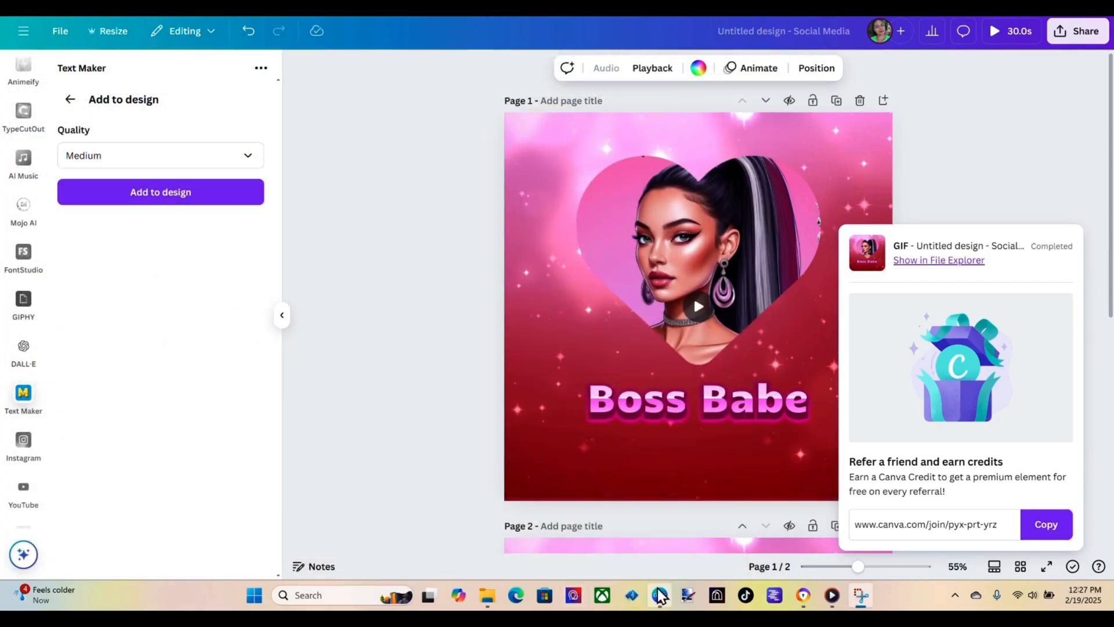
Switch to Microsoft Edge, open Facebook and go to the signed-in account's own profile page.
left_click(515, 594)
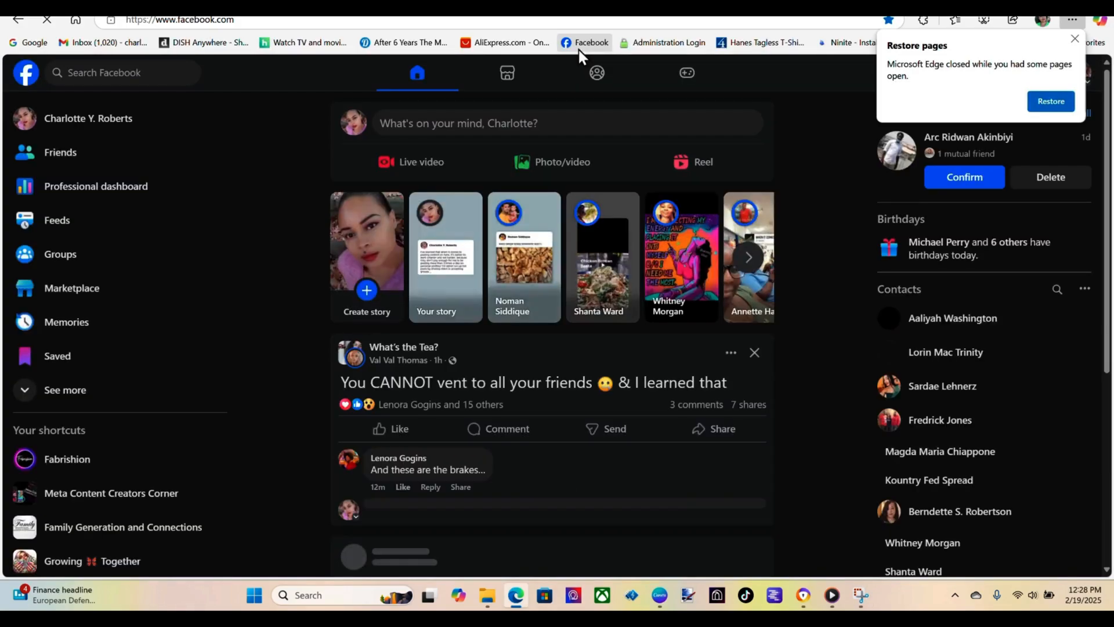
left_click(1074, 39)
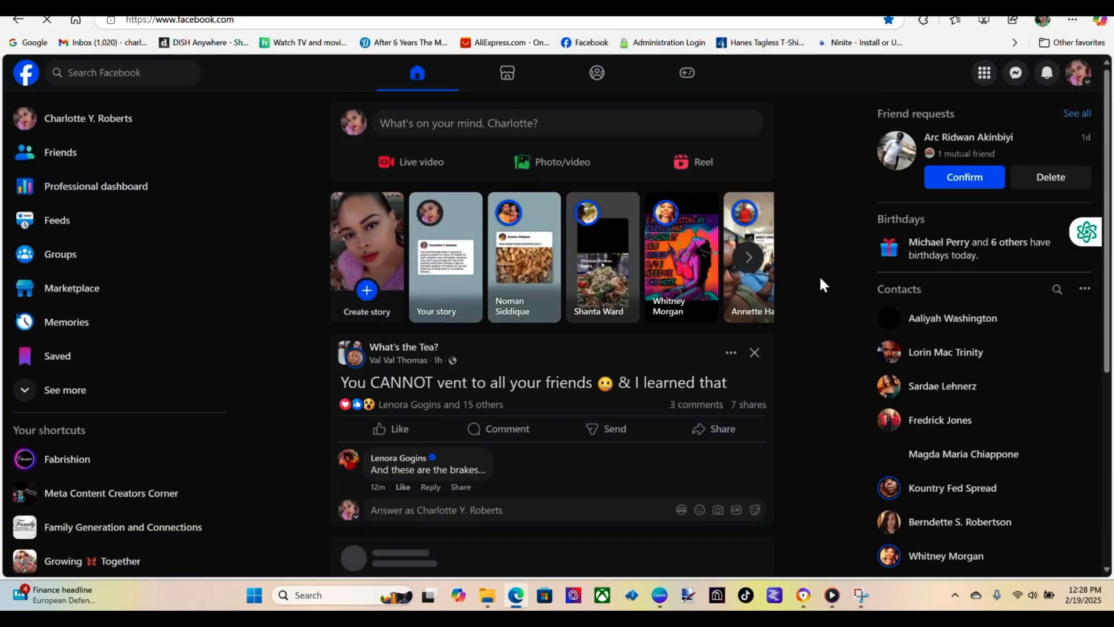
left_click(1075, 73)
left_click(989, 119)
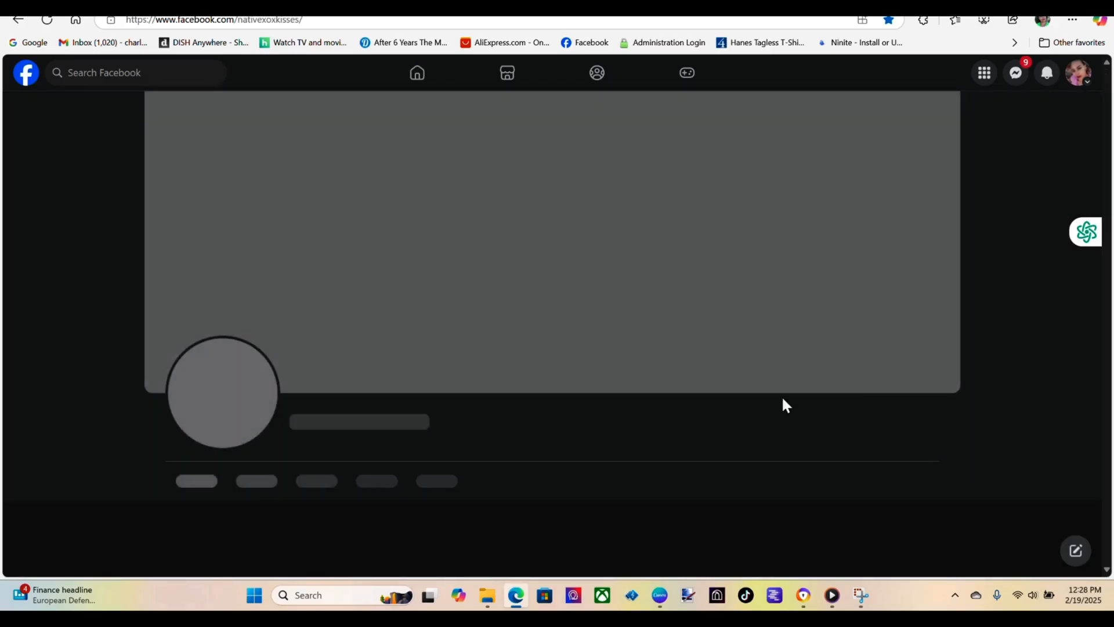
Start a new public post on the profile page.
scroll(1014, 377, "down", 6)
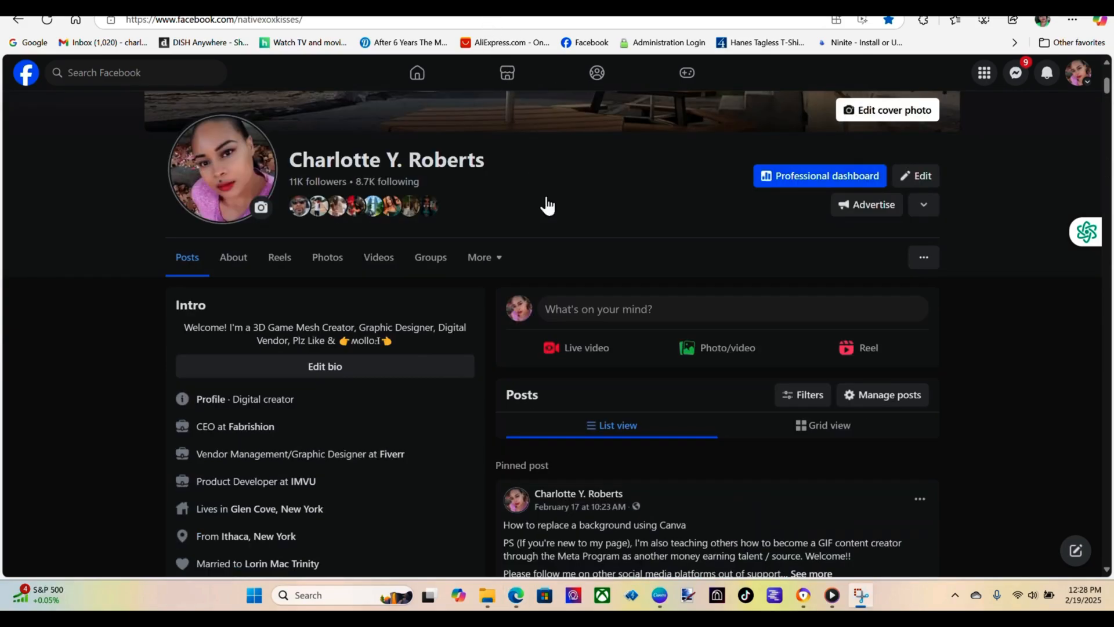
left_click(566, 317)
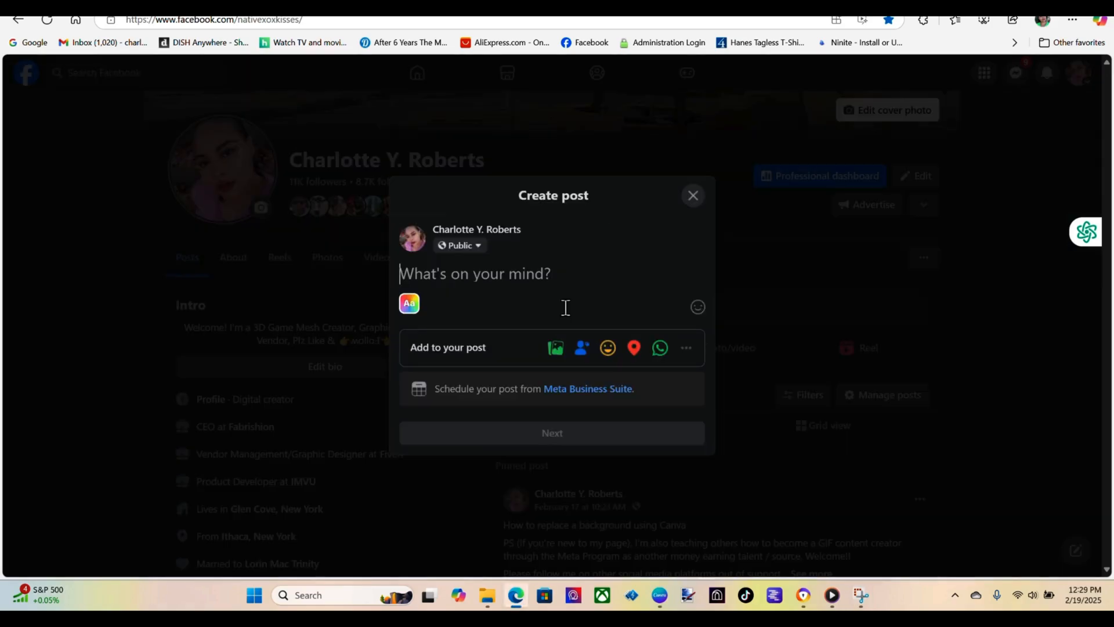
right_click(489, 282)
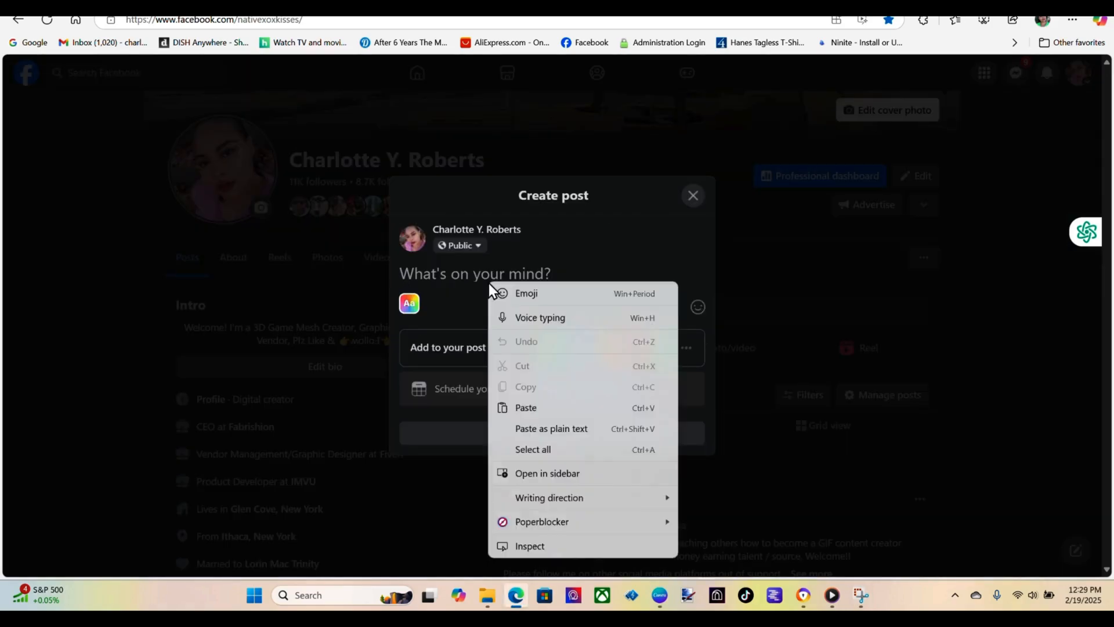
left_click(437, 276)
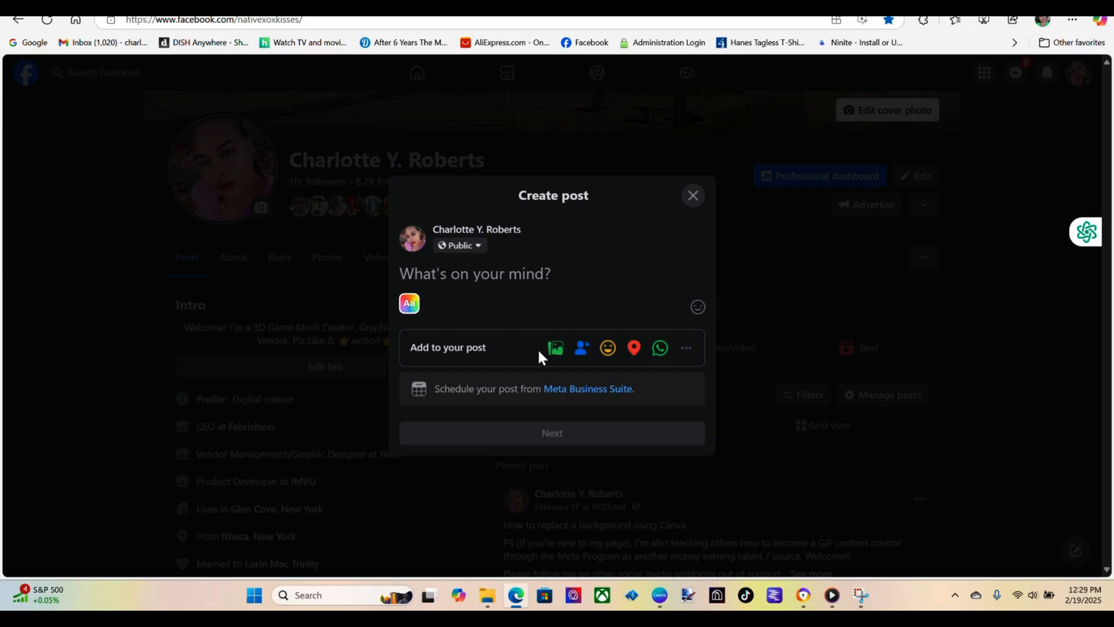
Attach the Boss Babe GIF from the Downloads folder to the post.
left_click(555, 347)
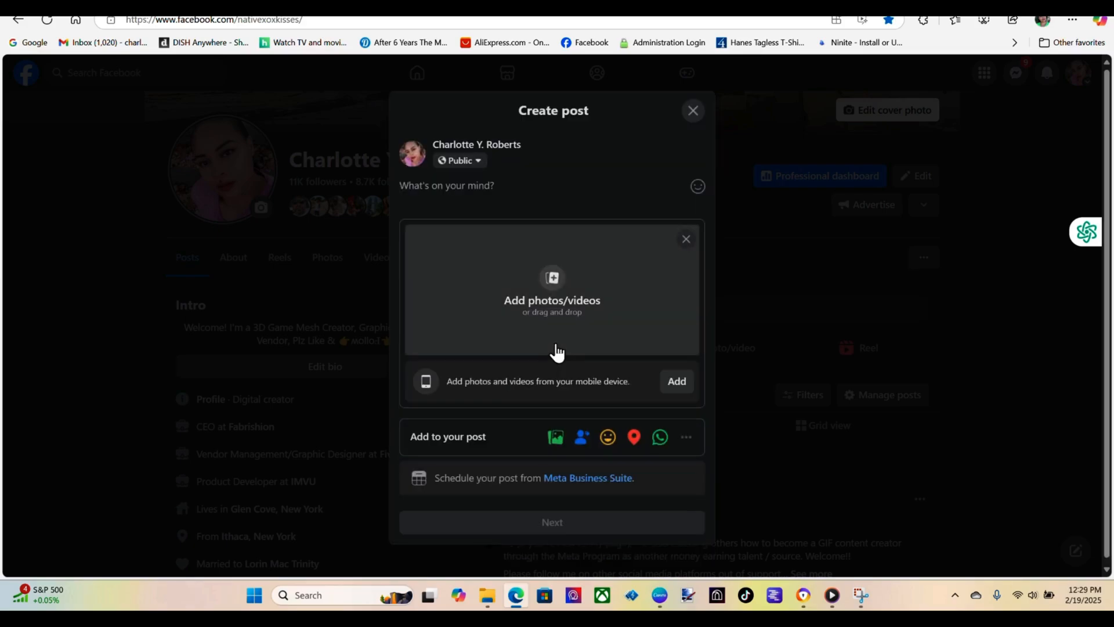
left_click(559, 283)
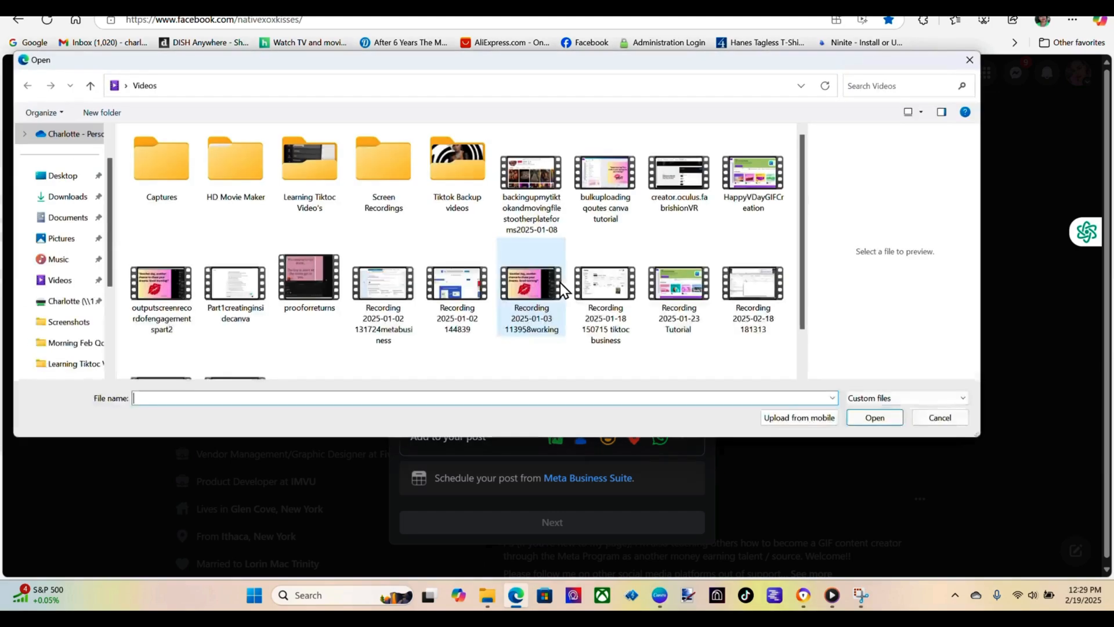
left_click(73, 197)
left_click(164, 173)
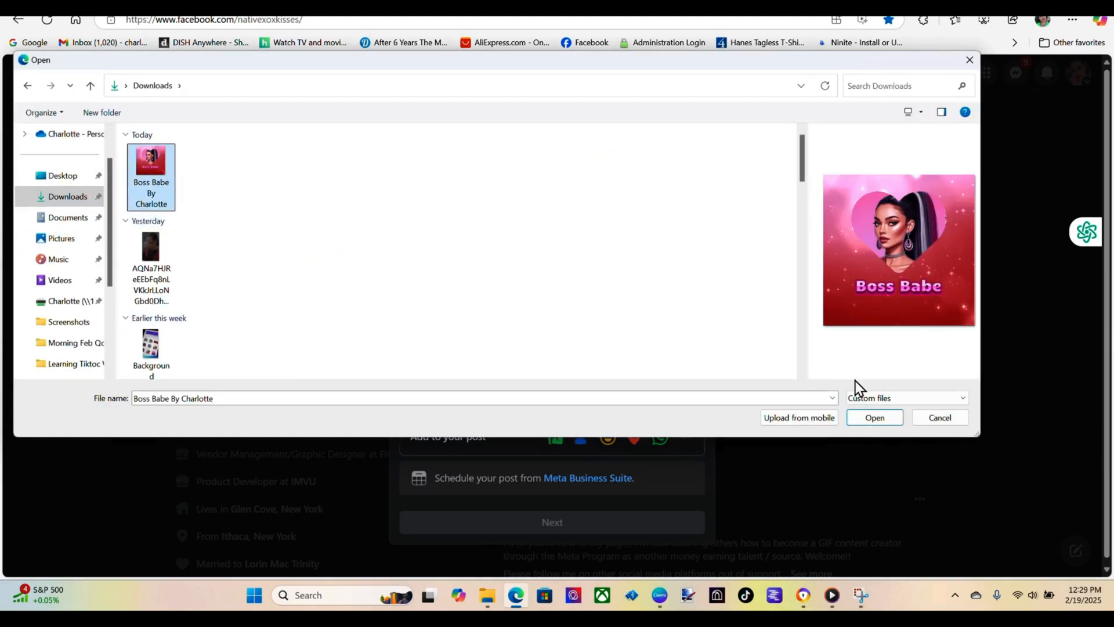
left_click(866, 416)
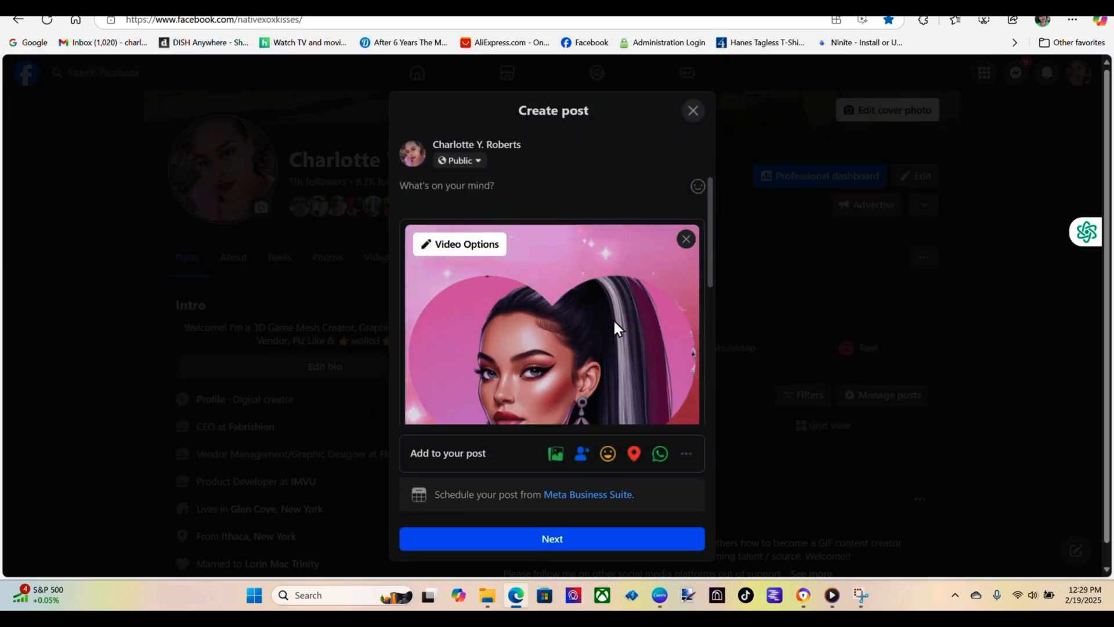
Paste the prepared caption with its channel links and hashtags into the post, and copy the entire caption.
right_click(454, 191)
left_click(507, 319)
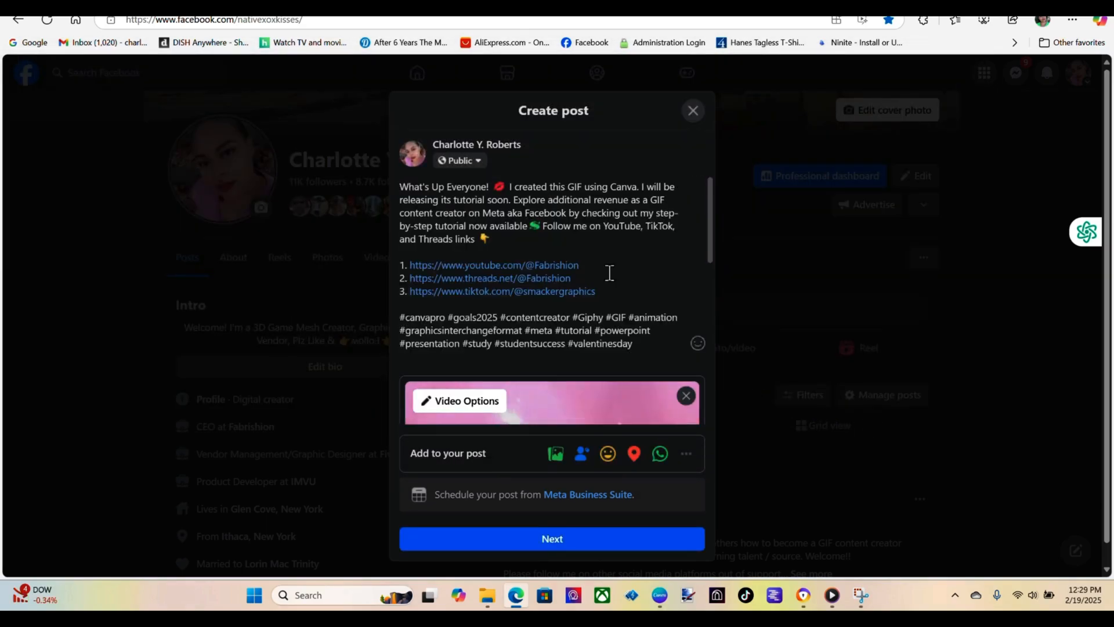
right_click(584, 215)
left_click(630, 384)
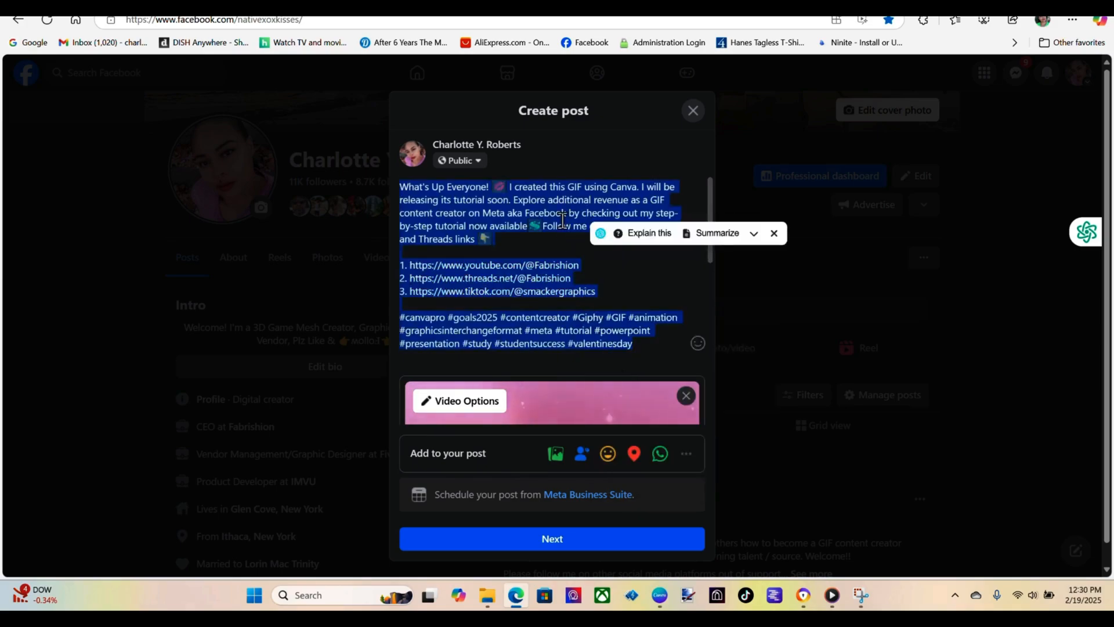
right_click(562, 220)
left_click(593, 311)
left_click(551, 242)
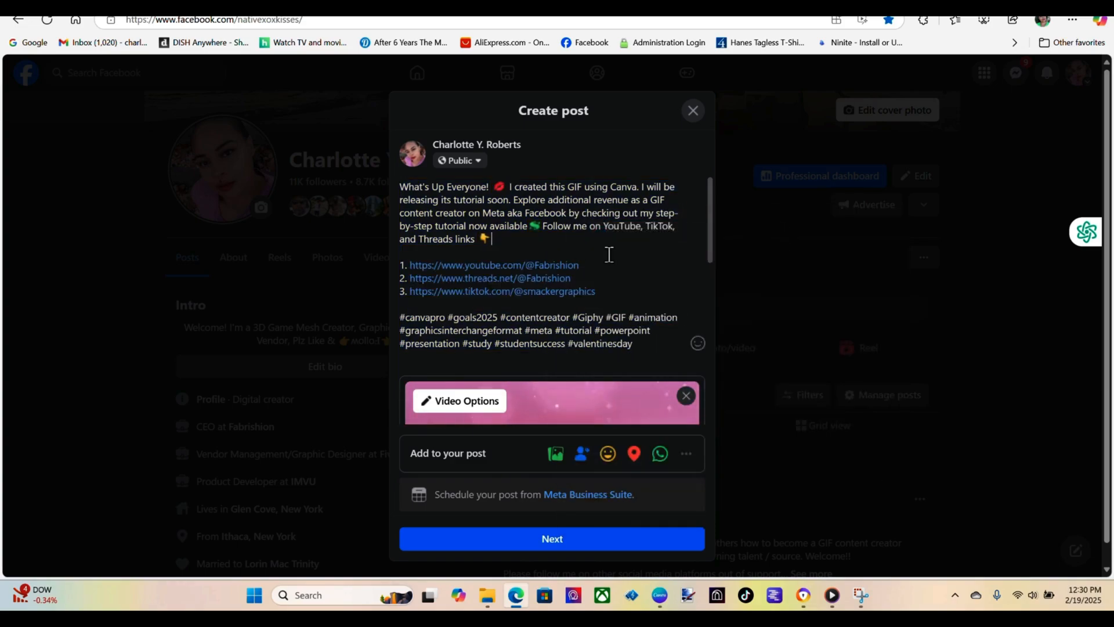
Insert "Happy Humpday!" in the caption directly after "What's Up Everyone!".
left_click(491, 186)
type("Happy Humpday")
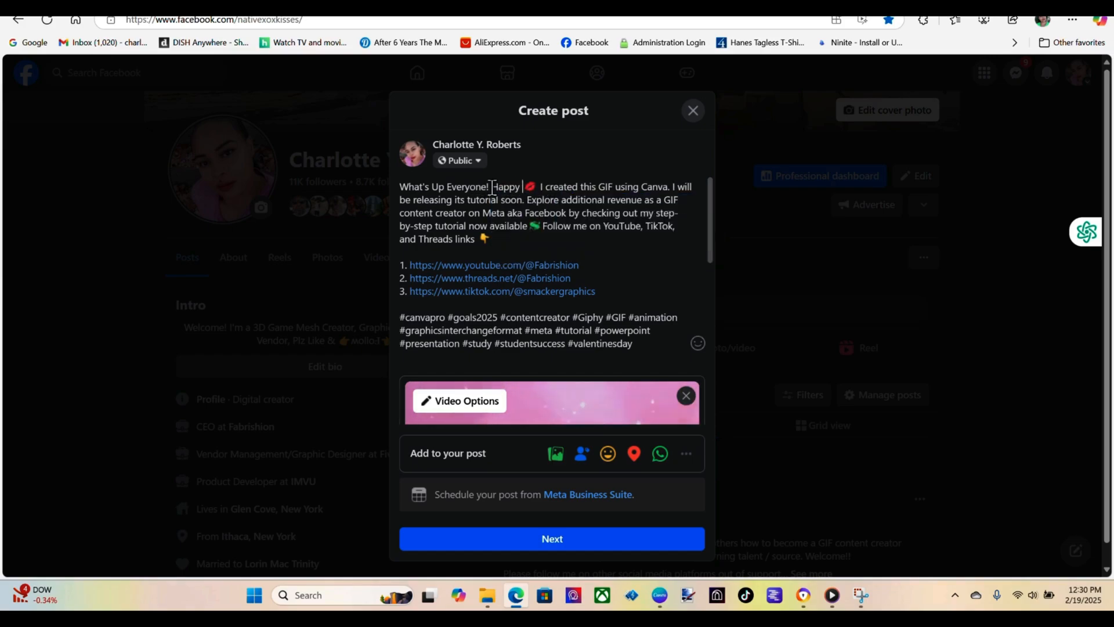
type("!")
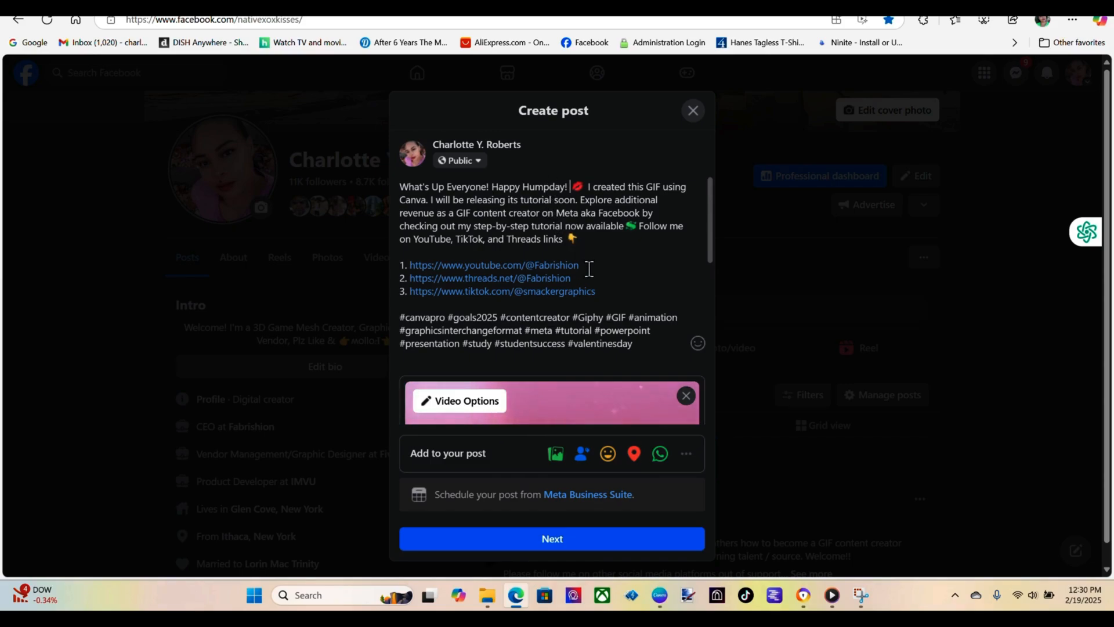
Check the attached GIF and publish the post to the public without boosting it.
scroll(607, 268, "down", 3)
scroll(608, 269, "down", 2)
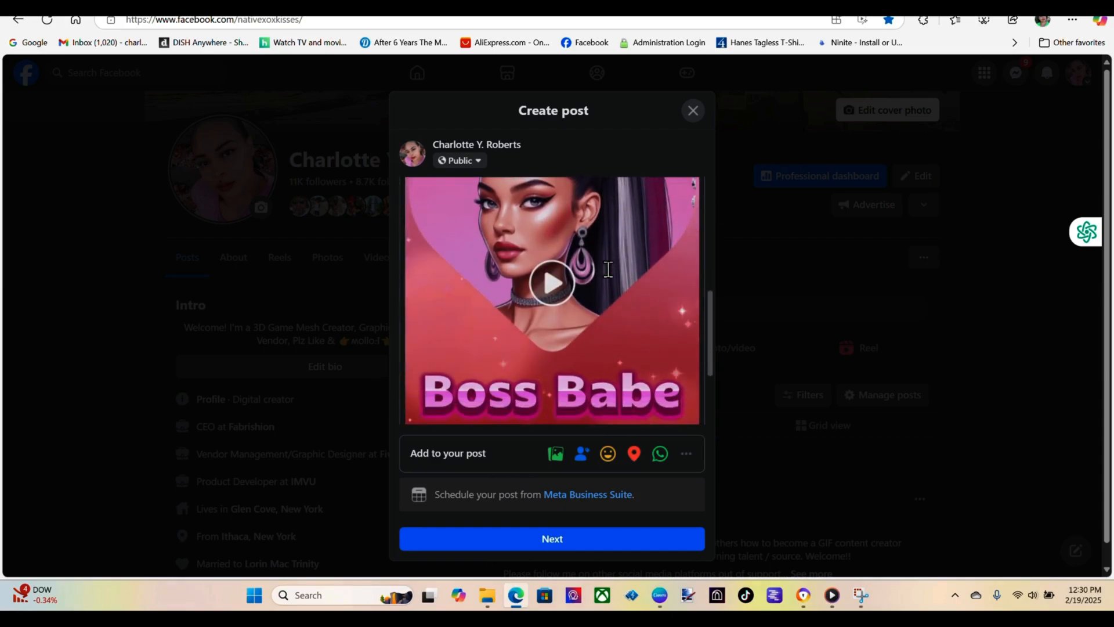
left_click(543, 535)
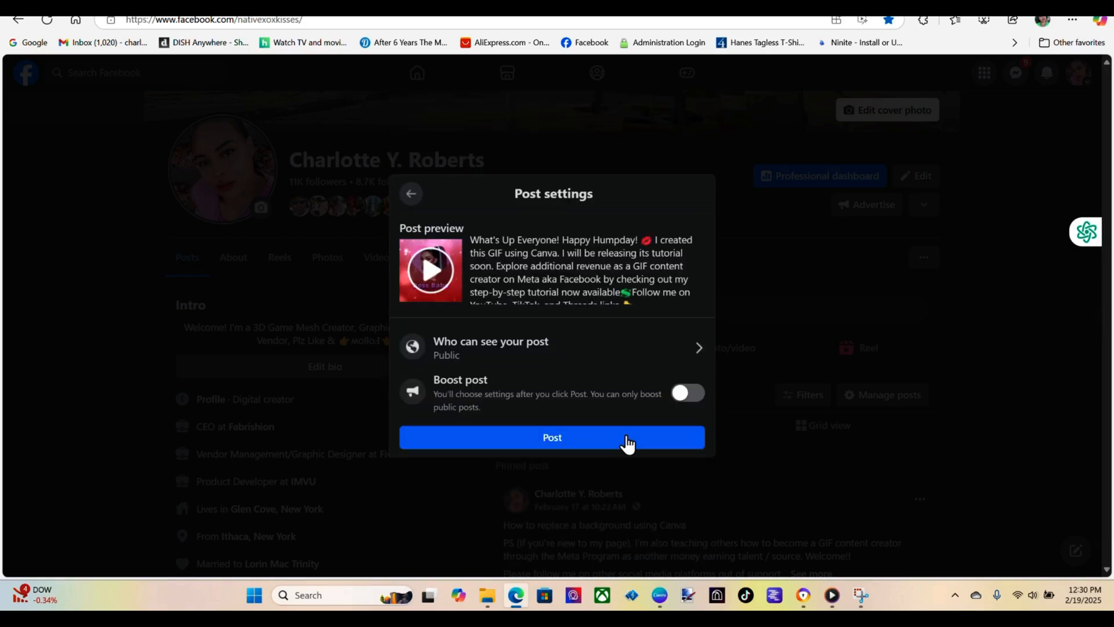
left_click(620, 442)
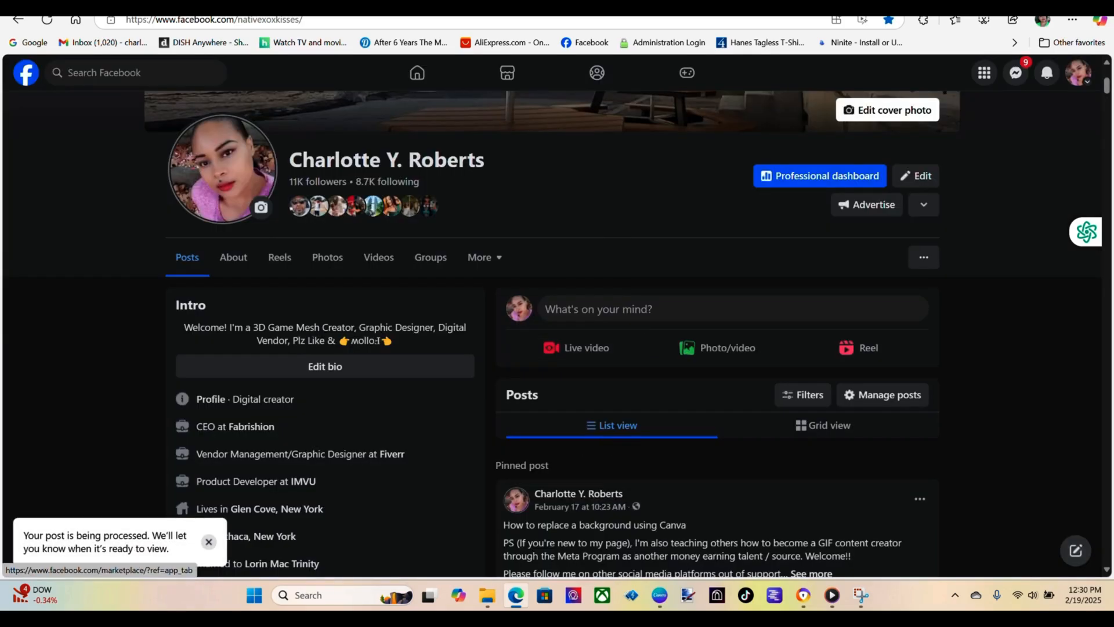
Reload the profile page and view the published Boss Babe GIF post below the pinned post.
left_click(46, 20)
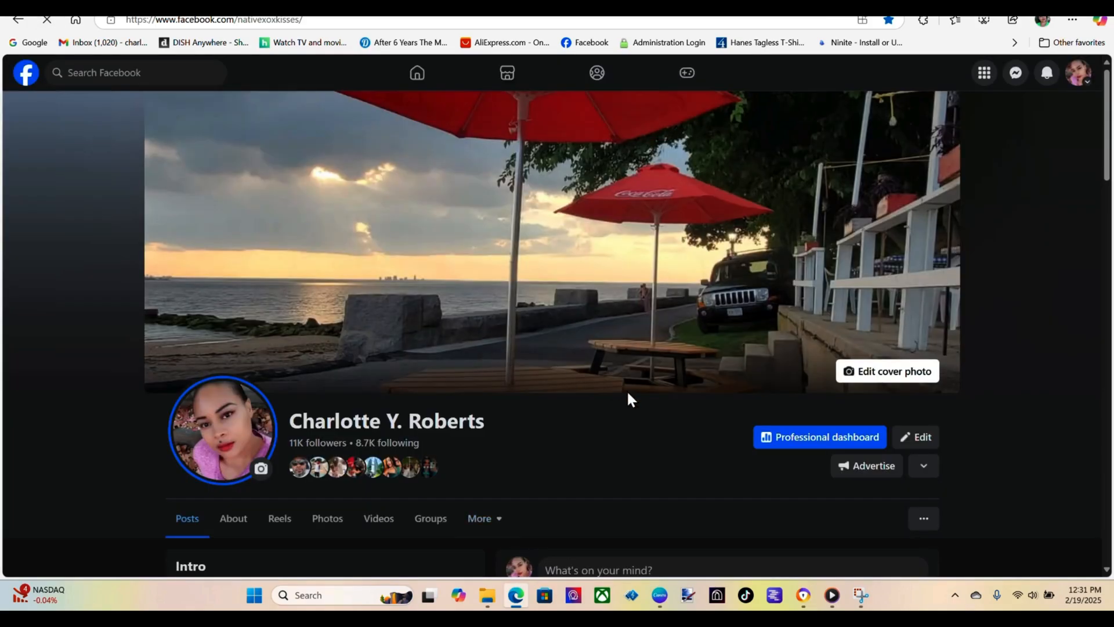
scroll(986, 348, "down", 12)
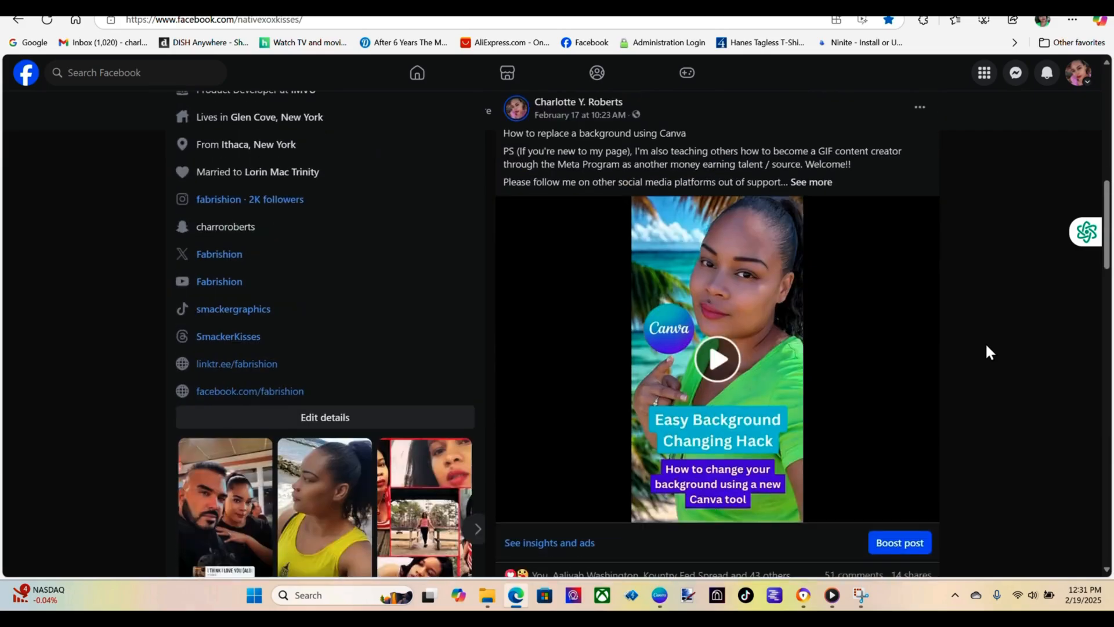
scroll(986, 348, "down", 9)
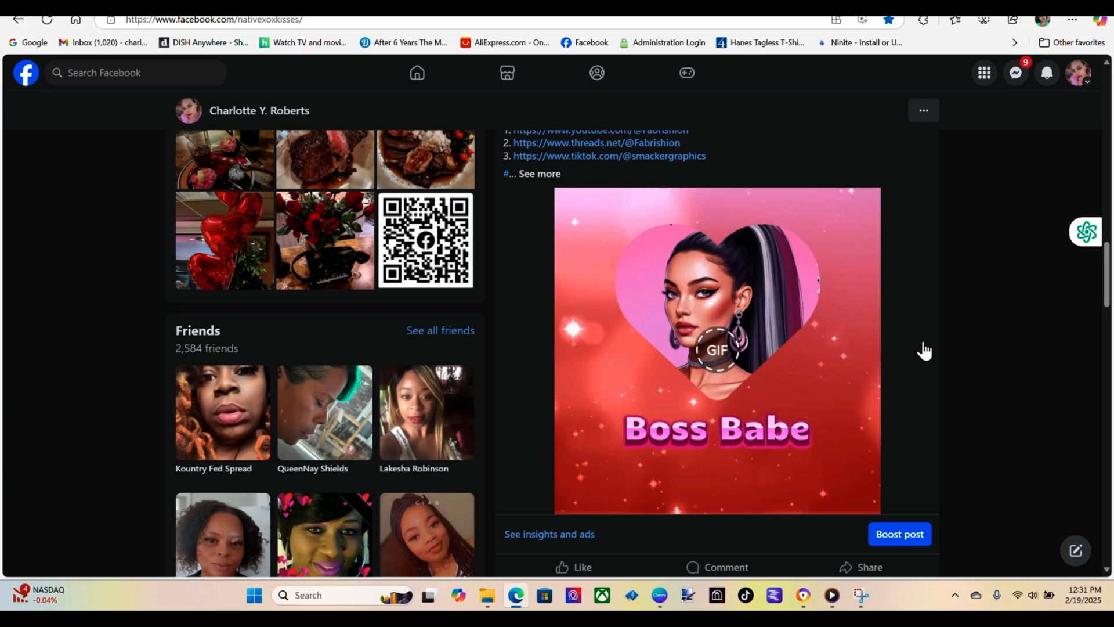
Open the Meta Content Creators Corner group from the recent Facebook searches.
left_click(78, 74)
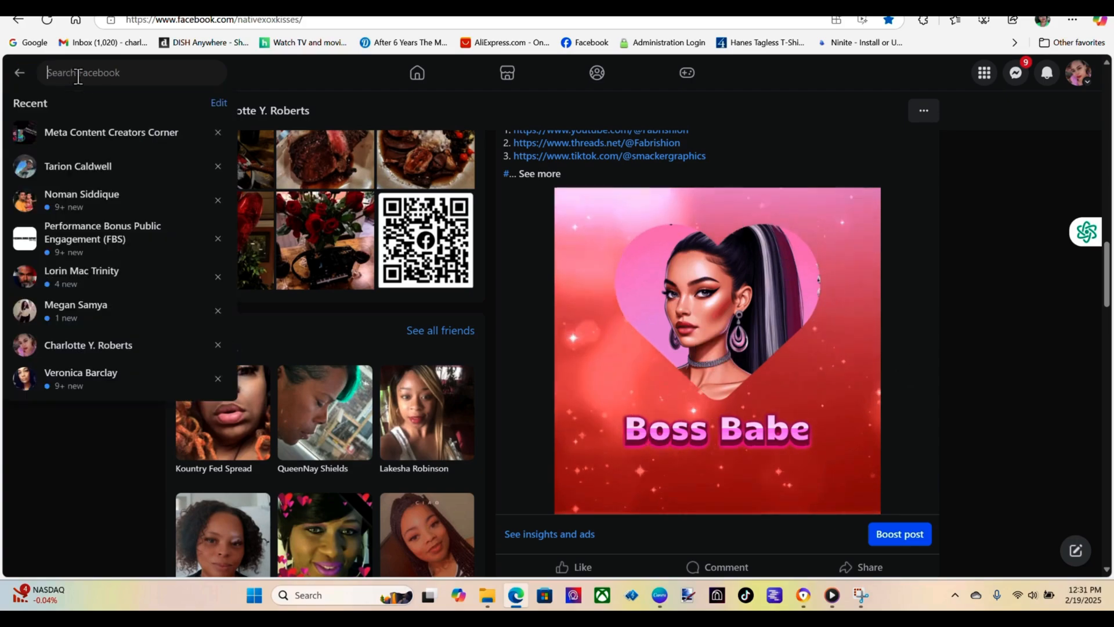
left_click(90, 136)
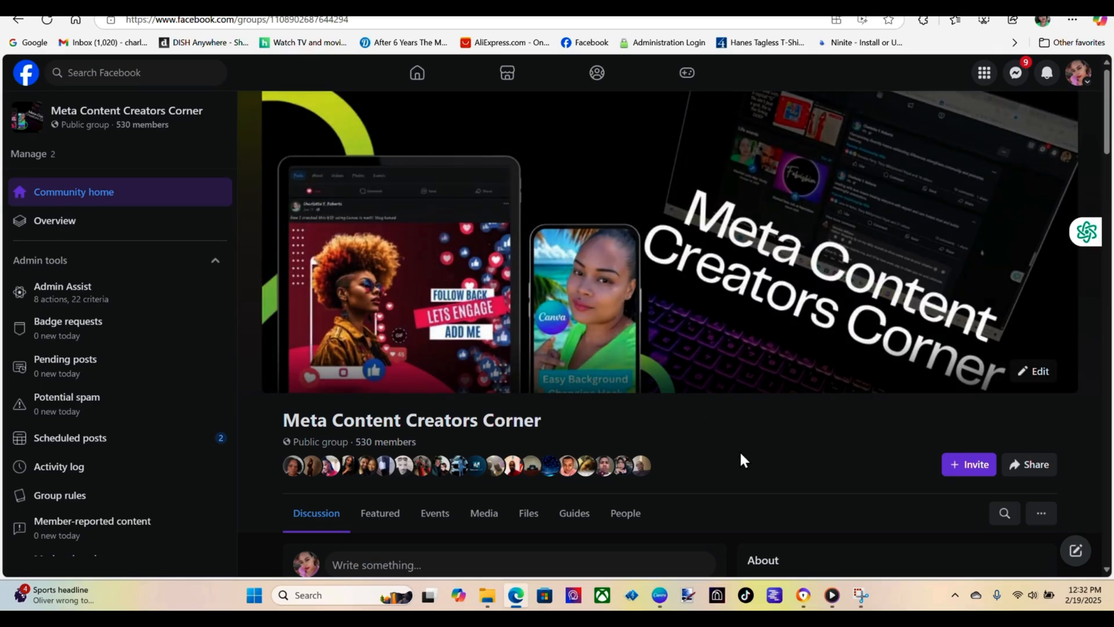
scroll(741, 445, "down", 1)
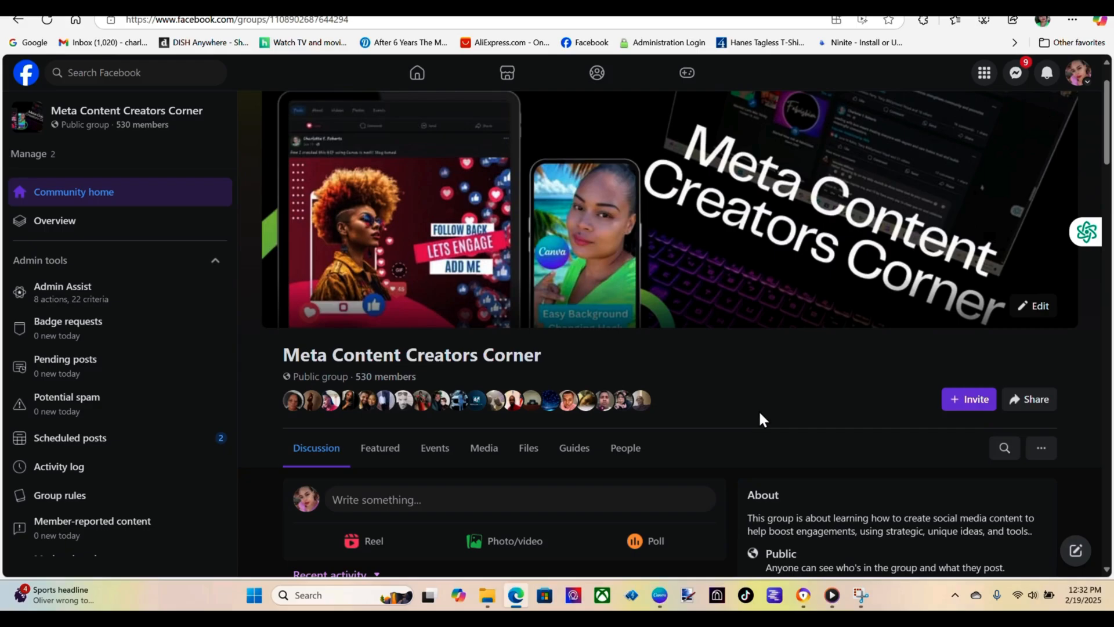
scroll(760, 418, "up", 1)
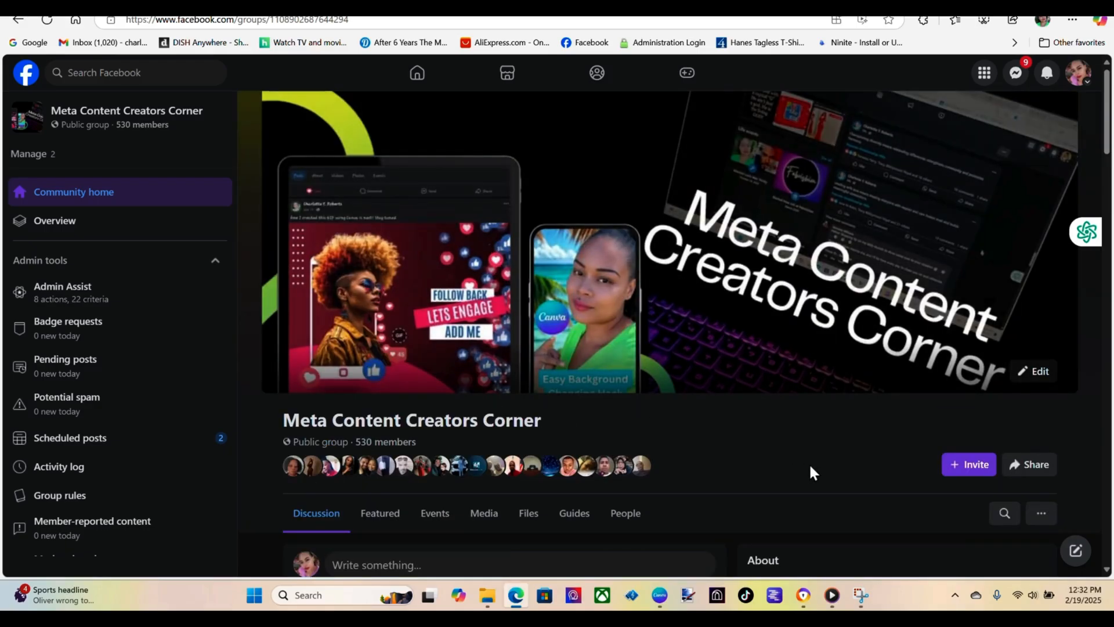